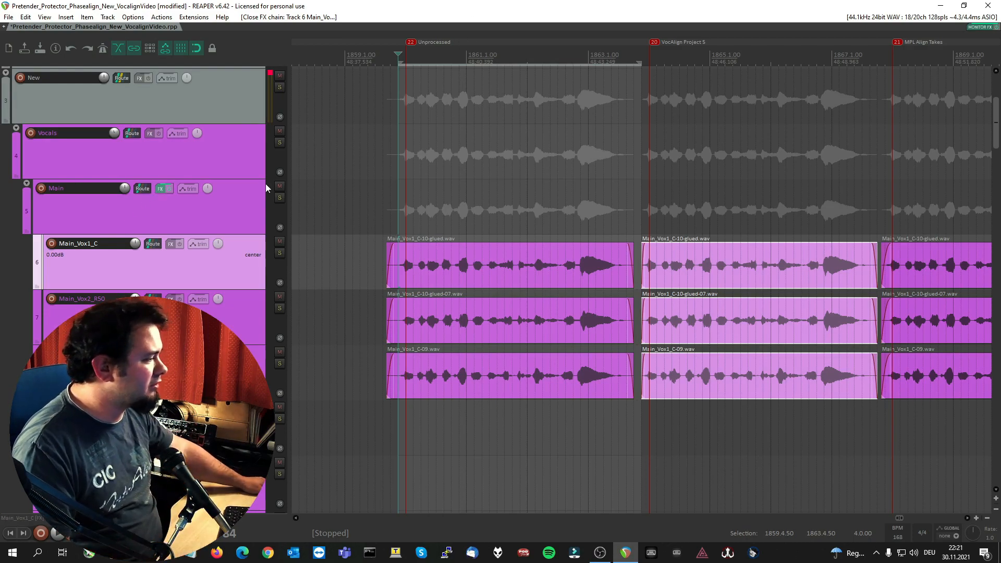
Review the FX chain of the Main folder track, including ReaEQ, MCompressor and Howard Benson Vocals, and close it
{"action": "left_click_drag", "start_coordinate": [1000, 97], "coordinate": [271, 54]}
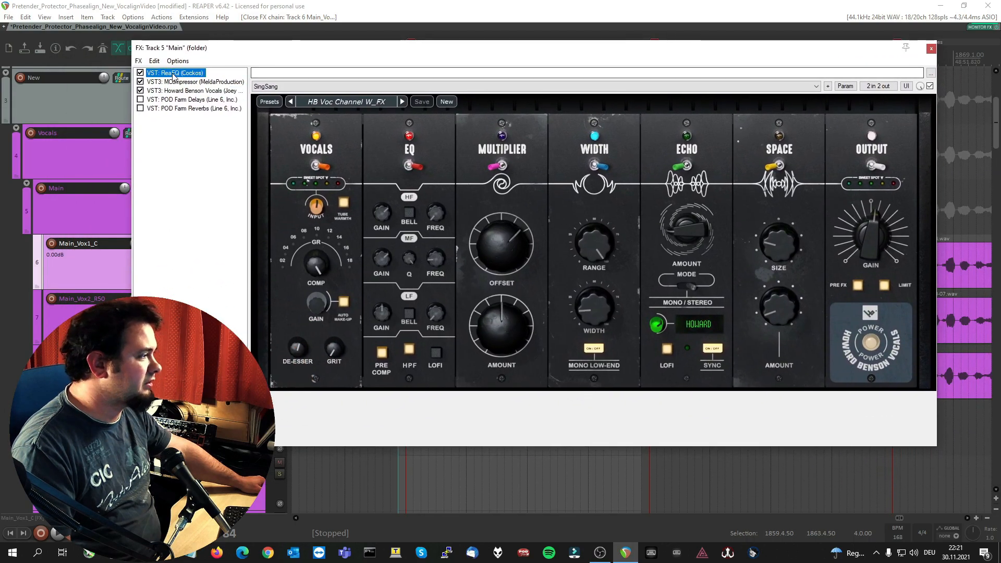
{"action": "left_click", "coordinate": [175, 73]}
{"action": "left_click", "coordinate": [187, 83]}
{"action": "left_click", "coordinate": [188, 91]}
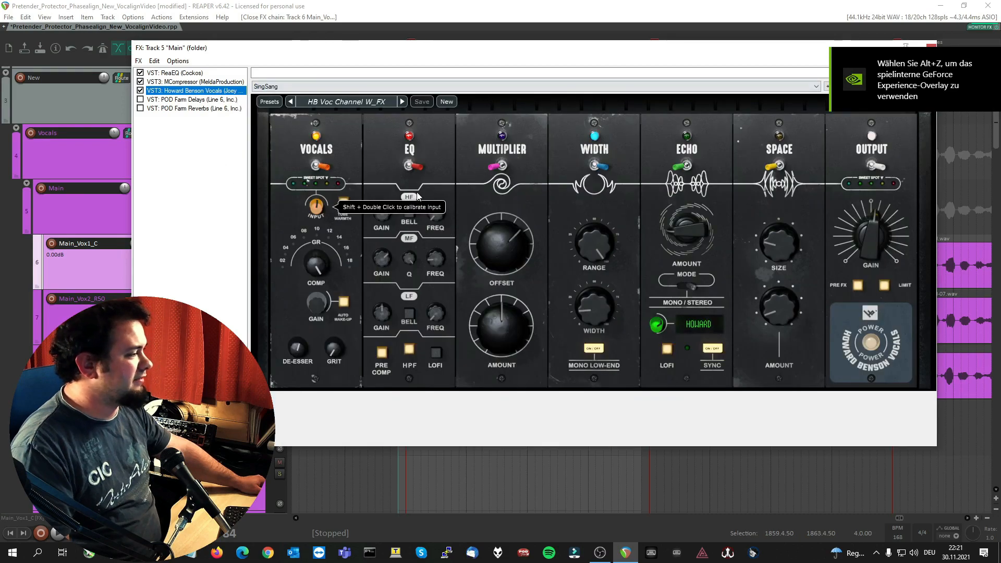
{"action": "left_click_drag", "start_coordinate": [788, 56], "coordinate": [739, 114]}
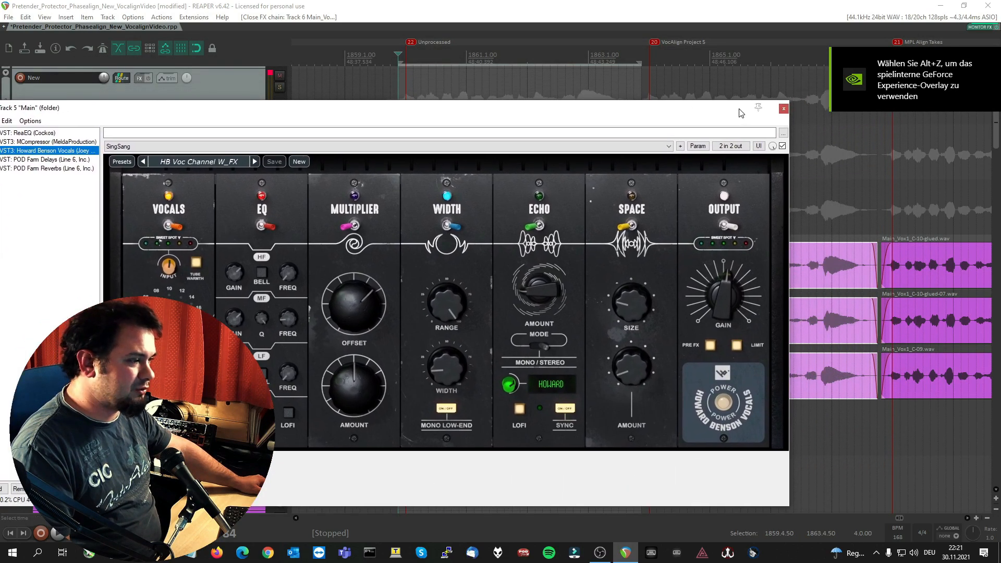
{"action": "left_click", "coordinate": [784, 109]}
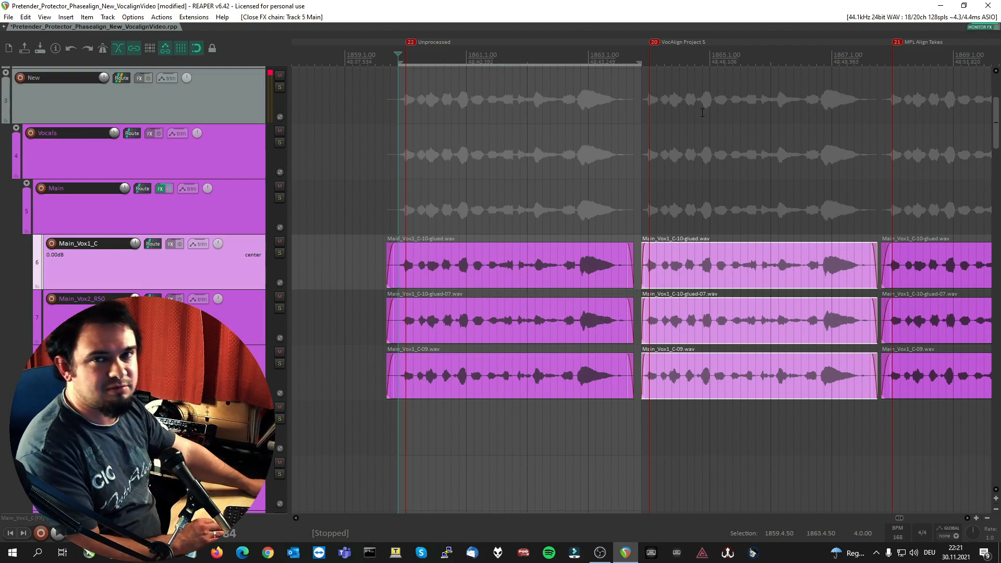
Play back the Unprocessed vocal section, from its beginning and again from around the middle, to hear the timing of the takes
{"action": "key", "text": "space"}
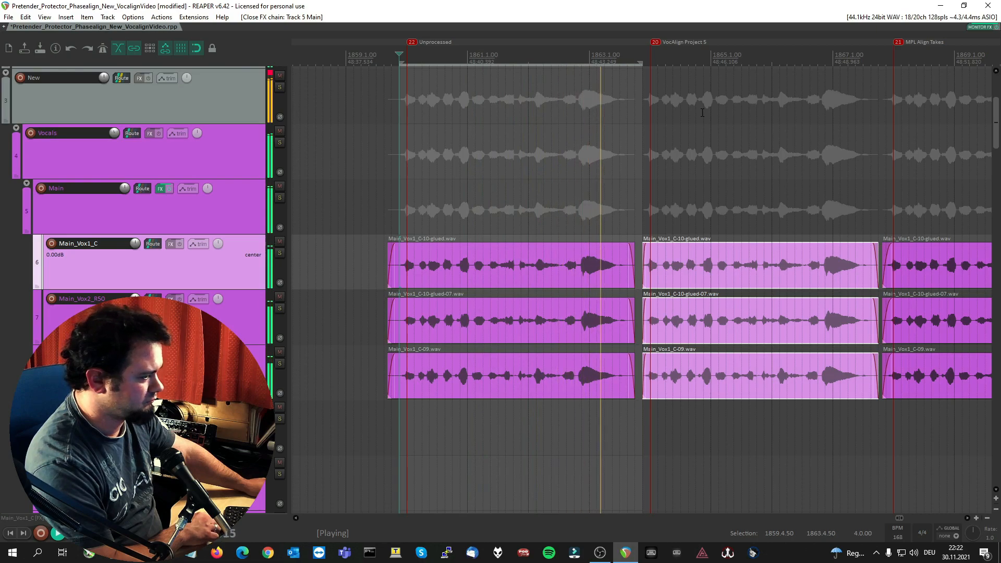
{"action": "key", "text": "space"}
{"action": "left_click", "coordinate": [528, 60]}
{"action": "left_click", "coordinate": [408, 61]}
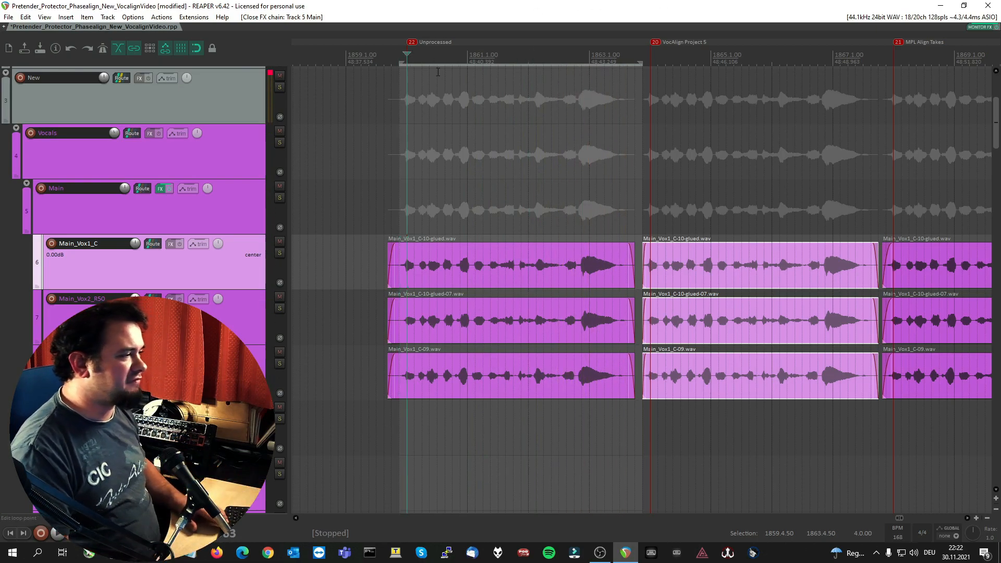
{"action": "key", "text": "space"}
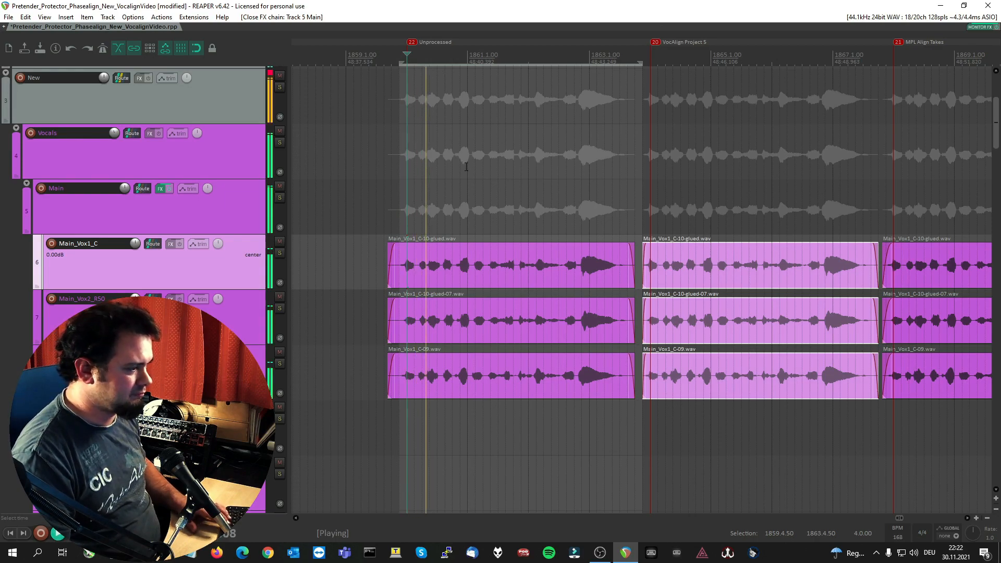
{"action": "key", "text": "space"}
{"action": "left_click", "coordinate": [514, 53]}
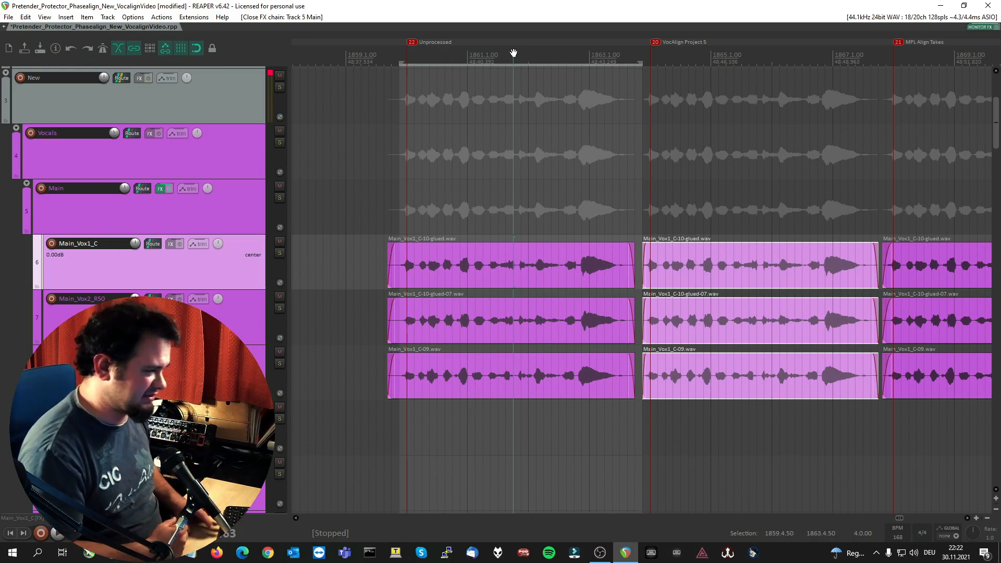
{"action": "key", "text": "space"}
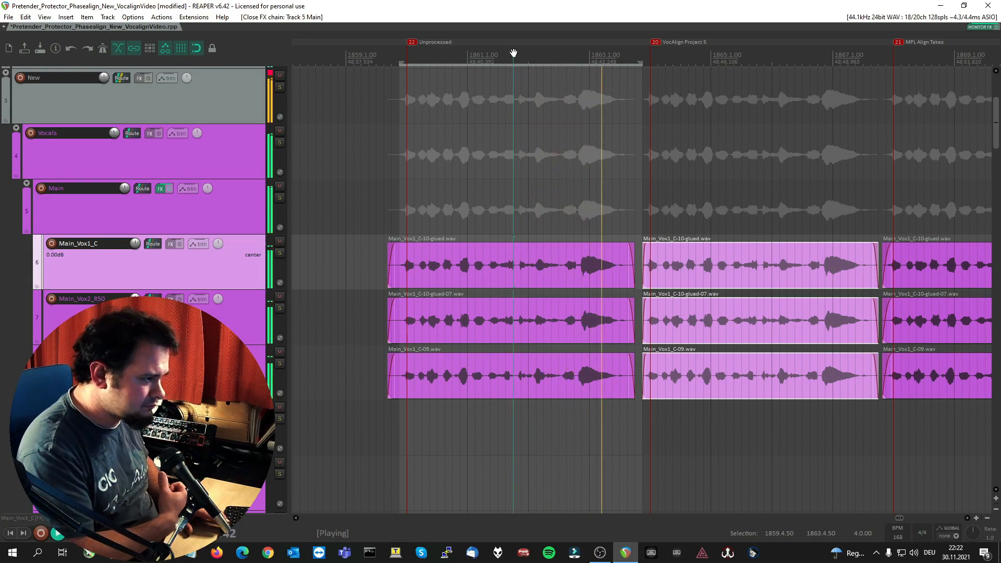
{"action": "key", "text": "space"}
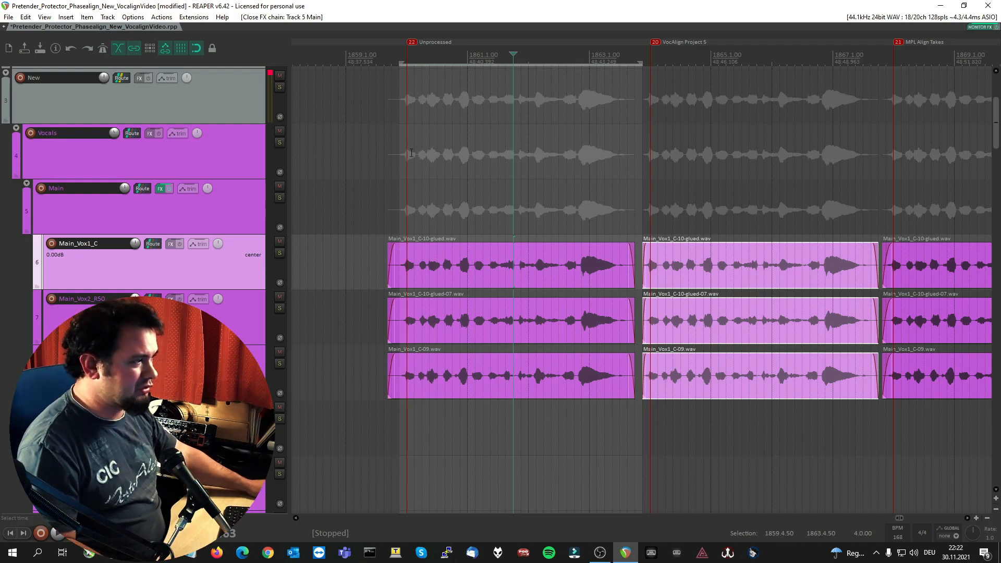
Compare the timing of the three takes' waveforms up close in the Unprocessed section around bar 1861, selecting the Main_Vox2_R50 item
{"action": "left_click", "coordinate": [399, 56]}
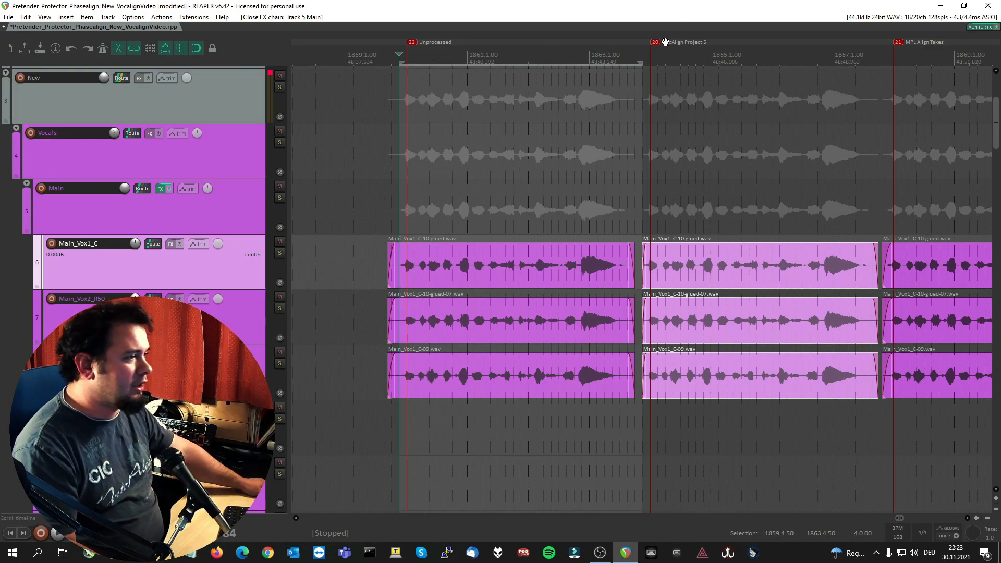
{"action": "left_click", "coordinate": [651, 55]}
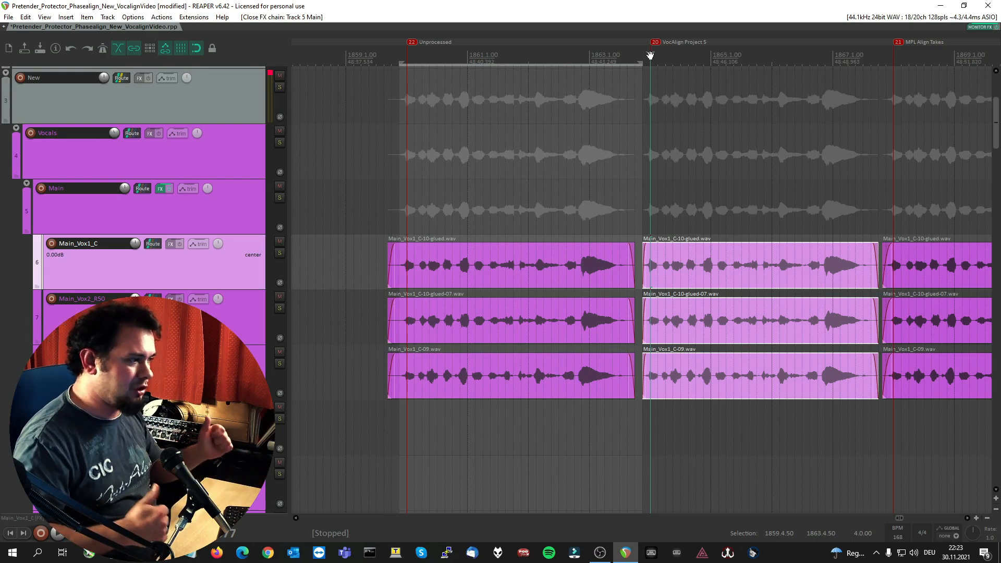
{"action": "left_click", "coordinate": [499, 90]}
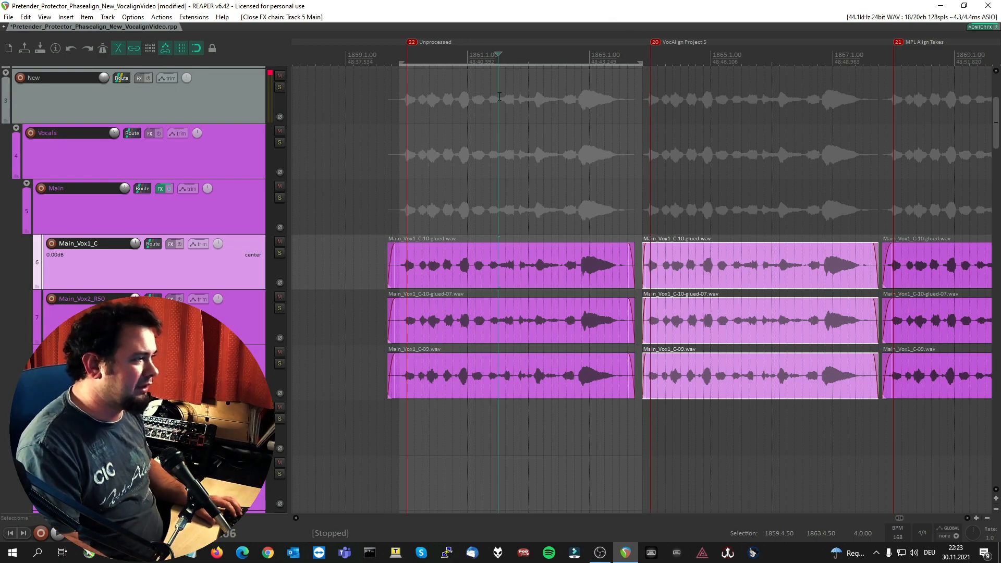
{"action": "scroll", "coordinate": [499, 91], "scroll_direction": "up", "scroll_amount": 8}
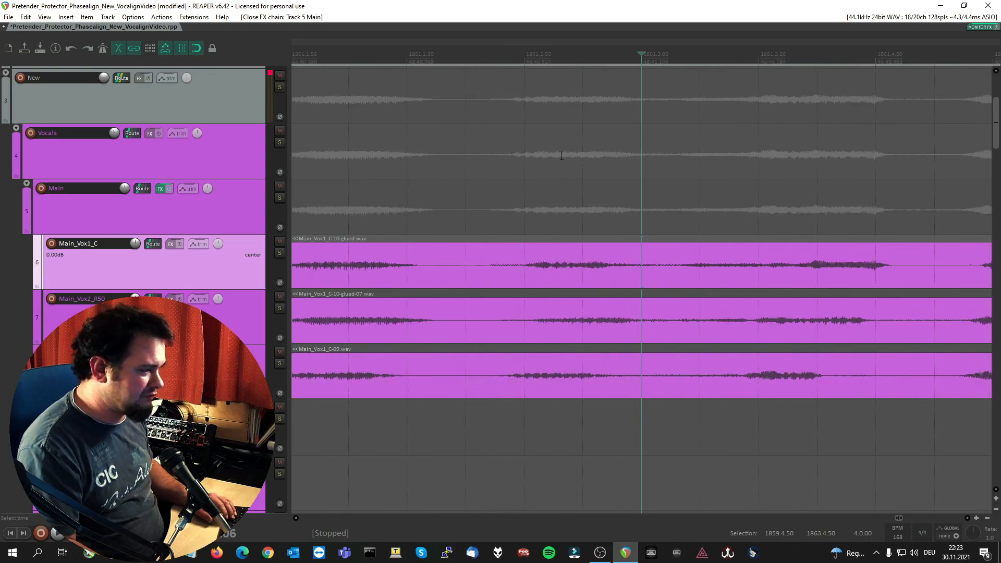
{"action": "left_click", "coordinate": [517, 65]}
{"action": "scroll", "coordinate": [567, 247], "scroll_direction": "up", "scroll_amount": 4}
{"action": "scroll", "coordinate": [683, 268], "scroll_direction": "down", "scroll_amount": 4}
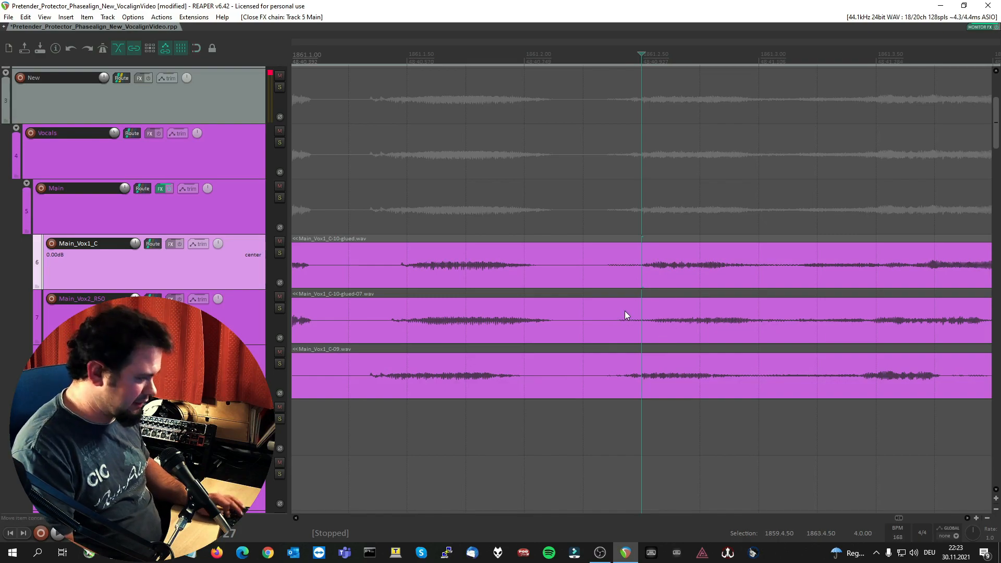
{"action": "left_click", "coordinate": [610, 318]}
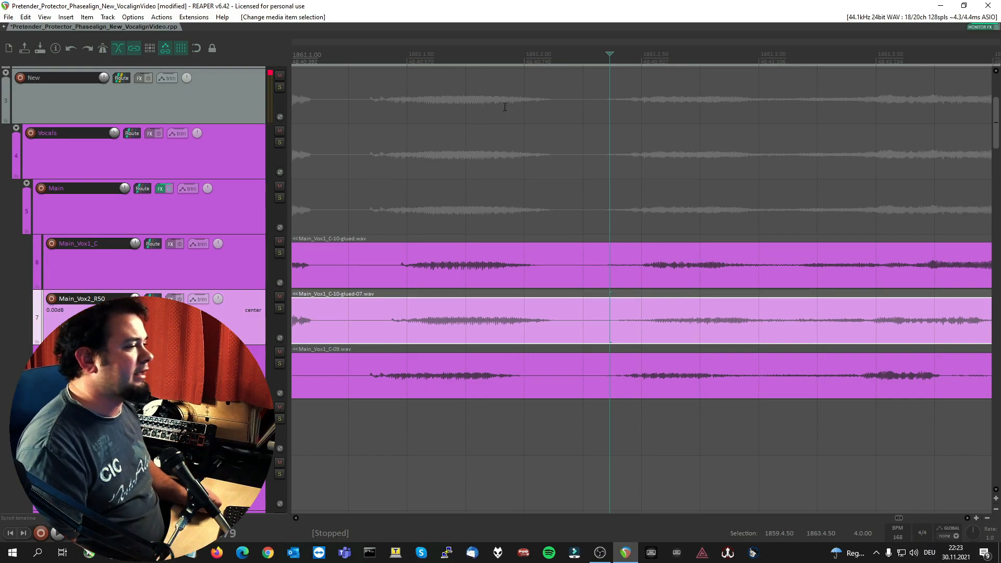
Look over the Unprocessed, VocAlign Project 5 and MPL Align Takes sections of the vocal tracks along the timeline
{"action": "scroll", "coordinate": [684, 157], "scroll_direction": "down", "scroll_amount": 3}
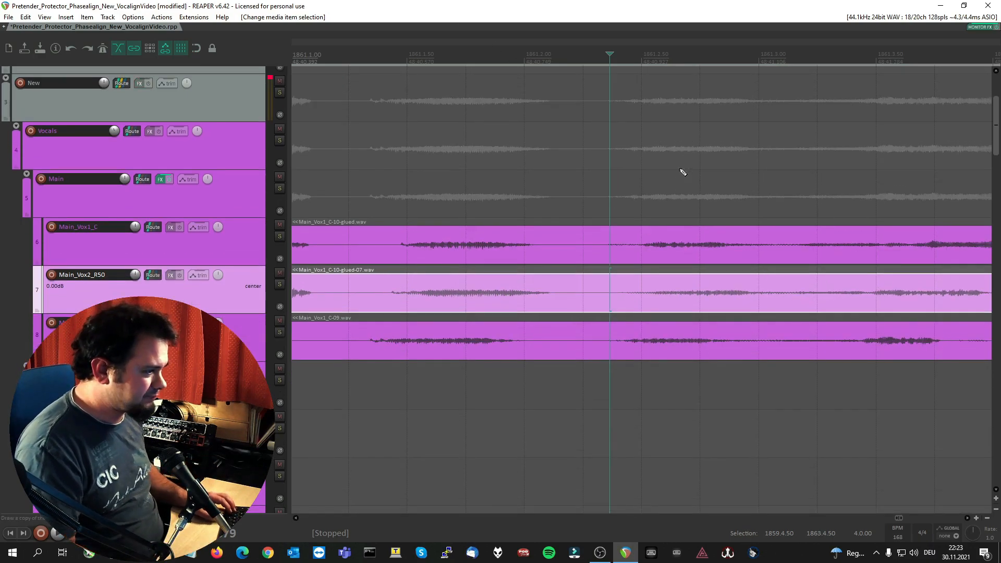
{"action": "scroll", "coordinate": [683, 172], "scroll_direction": "up", "scroll_amount": 1}
{"action": "scroll", "coordinate": [615, 137], "scroll_direction": "down", "scroll_amount": 8}
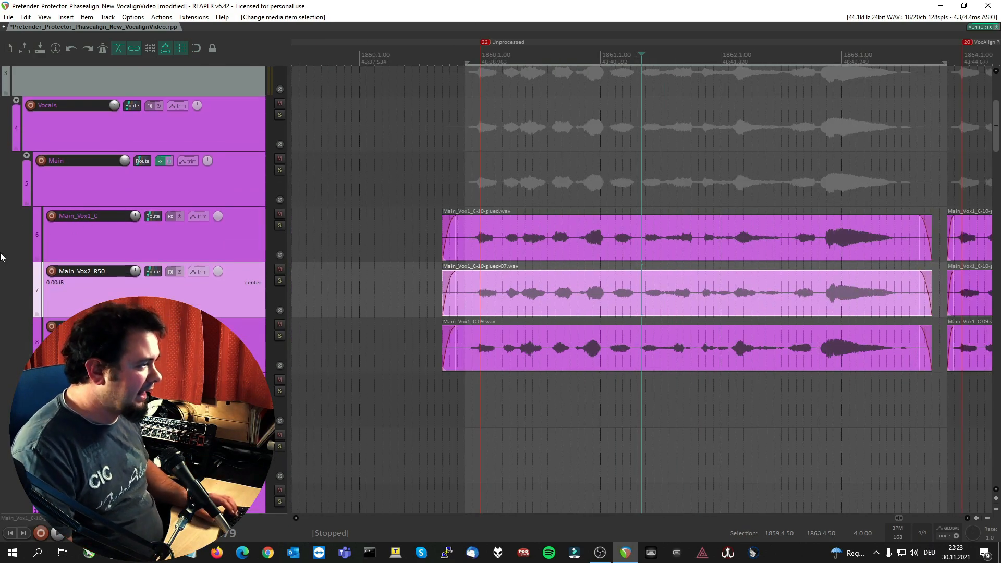
{"action": "scroll", "coordinate": [1, 257], "scroll_direction": "up", "scroll_amount": 2}
{"action": "scroll", "coordinate": [2, 259], "scroll_direction": "down", "scroll_amount": 2}
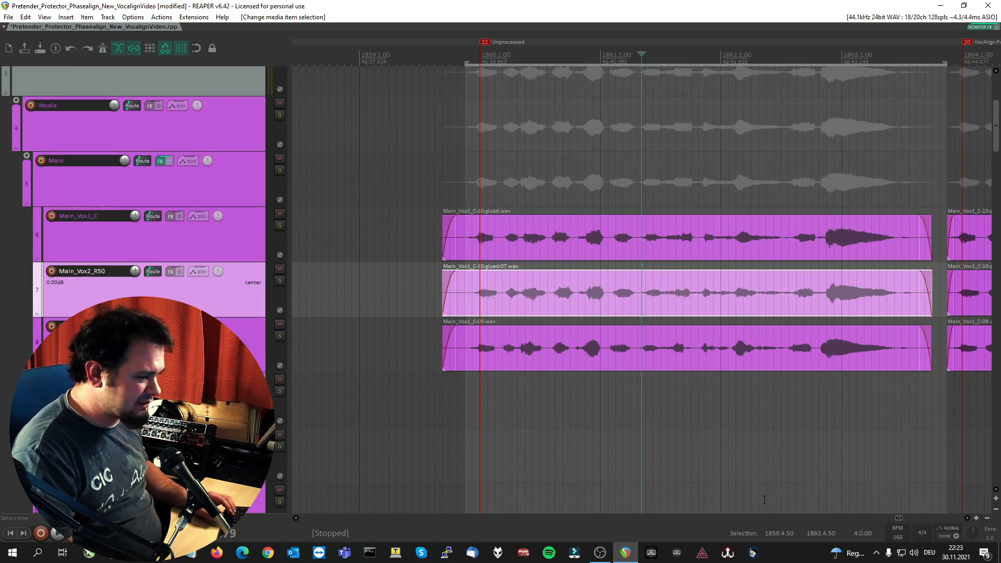
{"action": "left_click", "coordinate": [967, 519]}
{"action": "left_click", "coordinate": [966, 518]}
{"action": "left_click", "coordinate": [966, 519]}
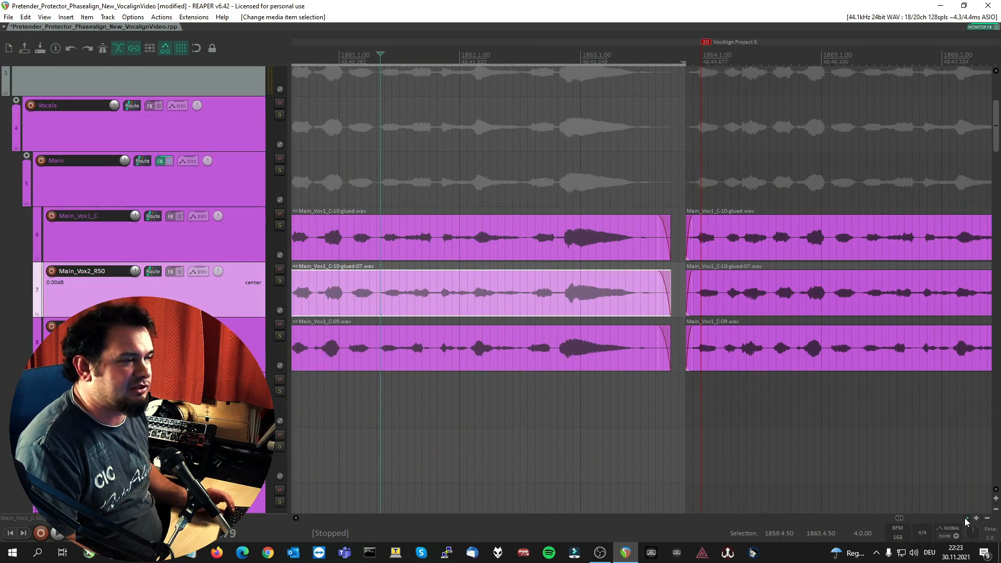
{"action": "left_click", "coordinate": [967, 519]}
{"action": "left_click", "coordinate": [966, 518]}
{"action": "left_click", "coordinate": [966, 519]}
{"action": "scroll", "coordinate": [696, 164], "scroll_direction": "down", "scroll_amount": 1}
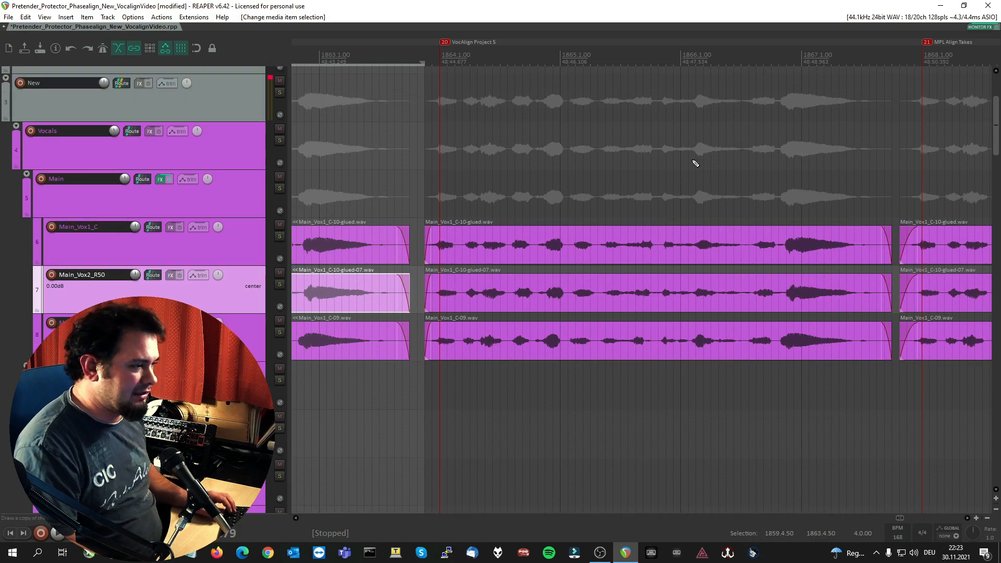
{"action": "scroll", "coordinate": [694, 162], "scroll_direction": "up", "scroll_amount": 1}
{"action": "scroll", "coordinate": [726, 169], "scroll_direction": "down", "scroll_amount": 2}
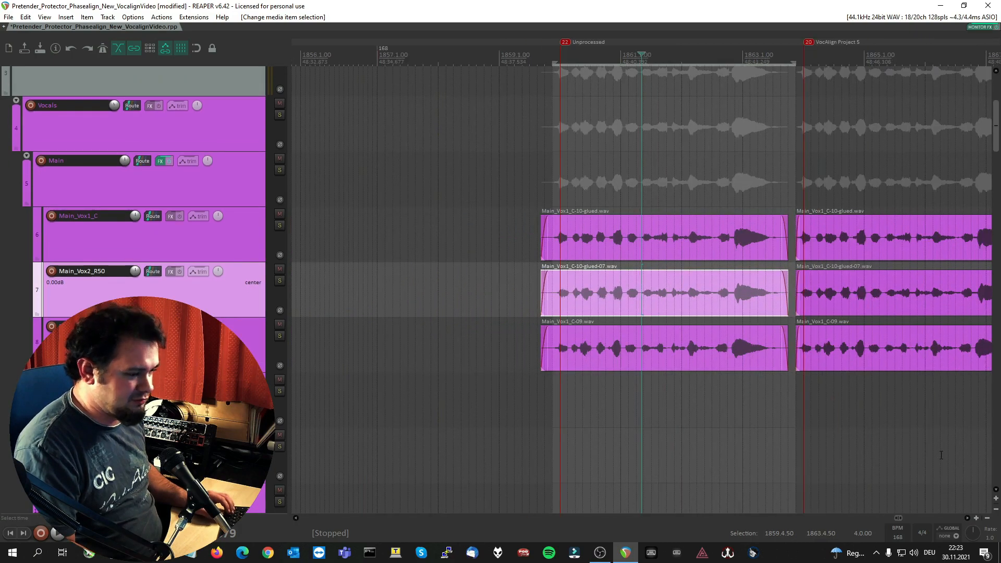
{"action": "left_click", "coordinate": [966, 520]}
{"action": "left_click", "coordinate": [966, 519]}
{"action": "left_click", "coordinate": [966, 519]}
{"action": "left_click", "coordinate": [965, 520]}
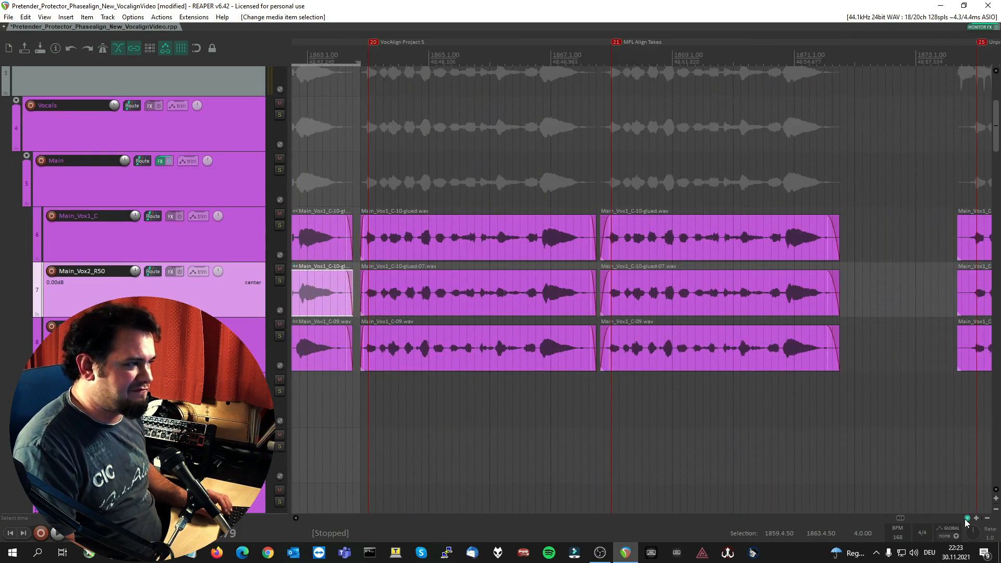
{"action": "left_click", "coordinate": [295, 519]}
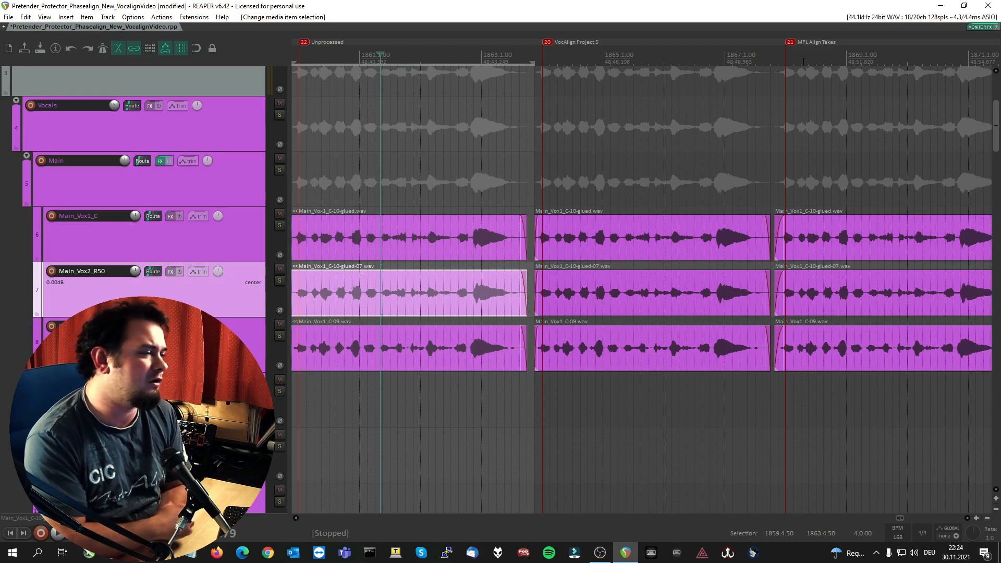
Enable snapping and place the edit cursor at the VocAlign Project 5 marker
{"action": "left_click", "coordinate": [539, 55]}
{"action": "left_click", "coordinate": [196, 48]}
{"action": "left_click", "coordinate": [544, 58]}
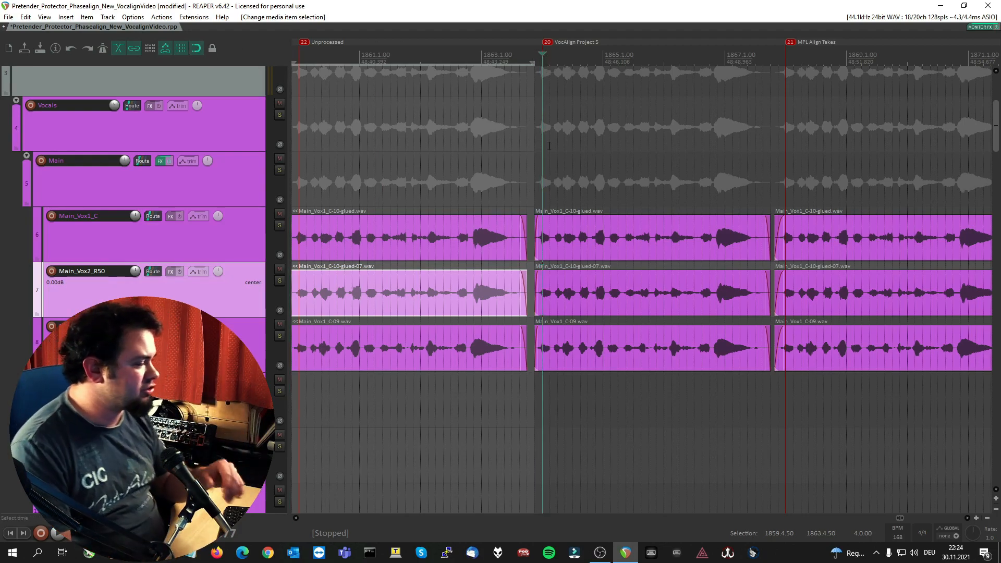
{"action": "left_click", "coordinate": [968, 518]}
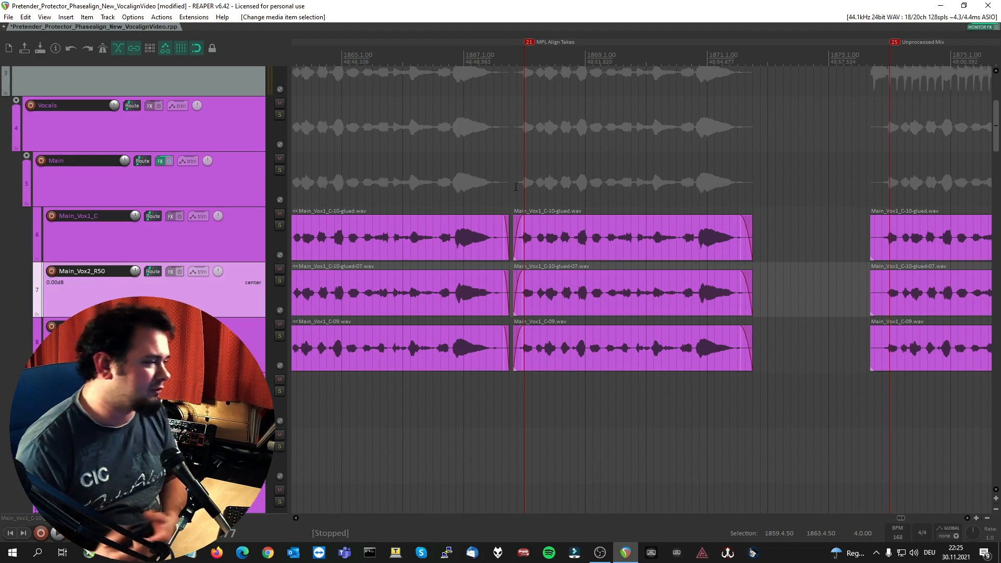
{"action": "left_click", "coordinate": [299, 518]}
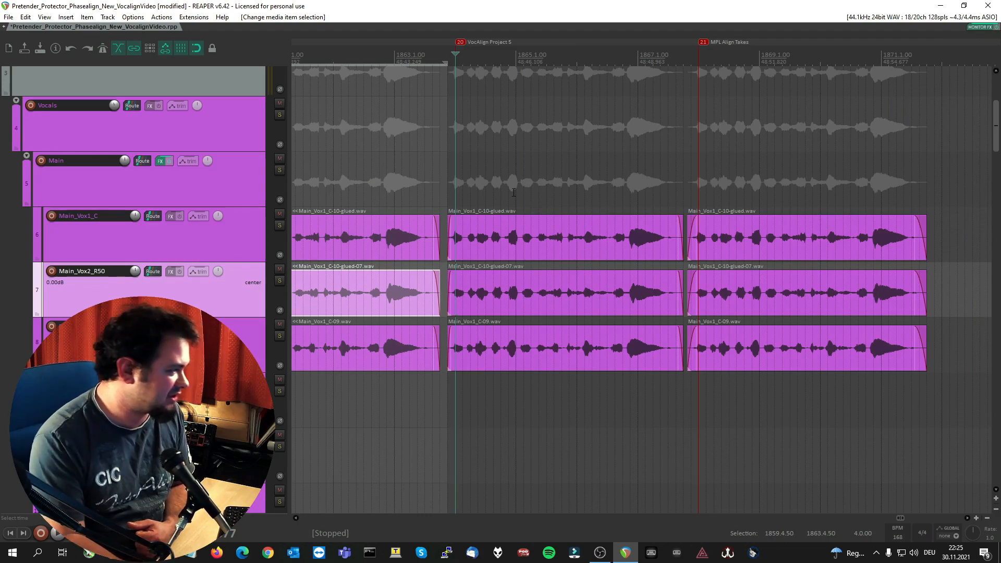
Add the VocAlign Project 5 VST3 plugin to the Main_Vox1_C track
{"action": "left_click", "coordinate": [215, 240]}
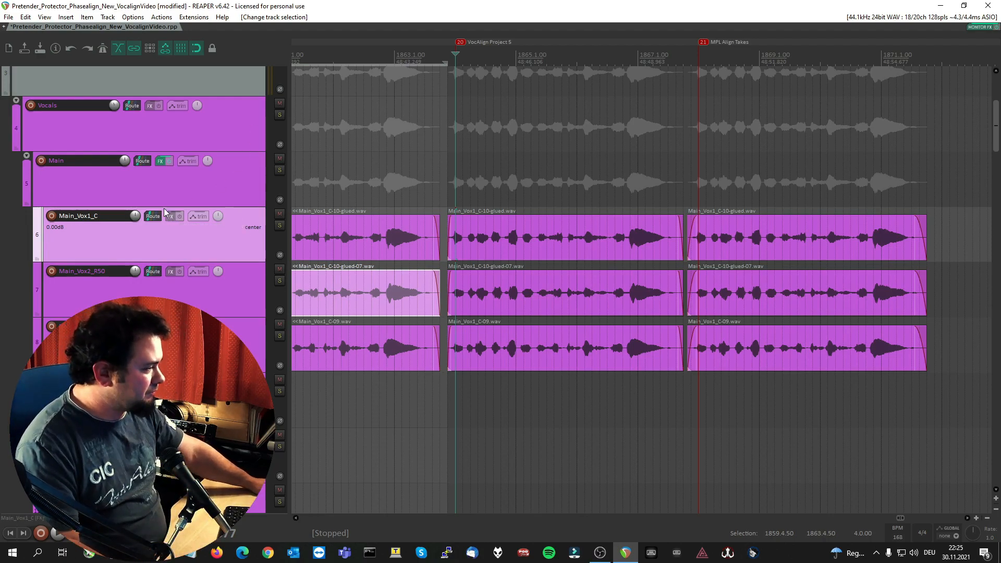
{"action": "left_click", "coordinate": [180, 216]}
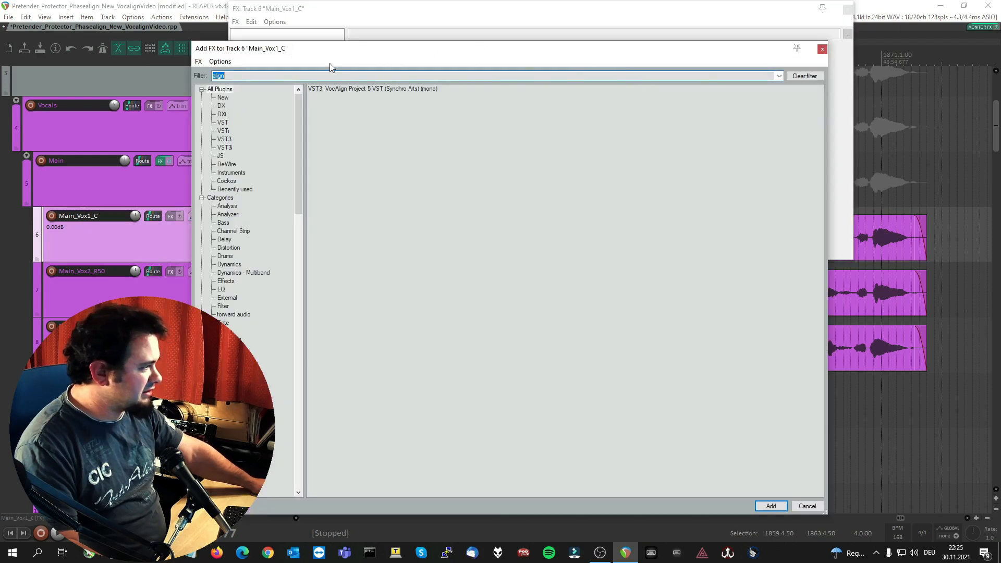
{"action": "left_click_drag", "start_coordinate": [283, 49], "coordinate": [419, 46]}
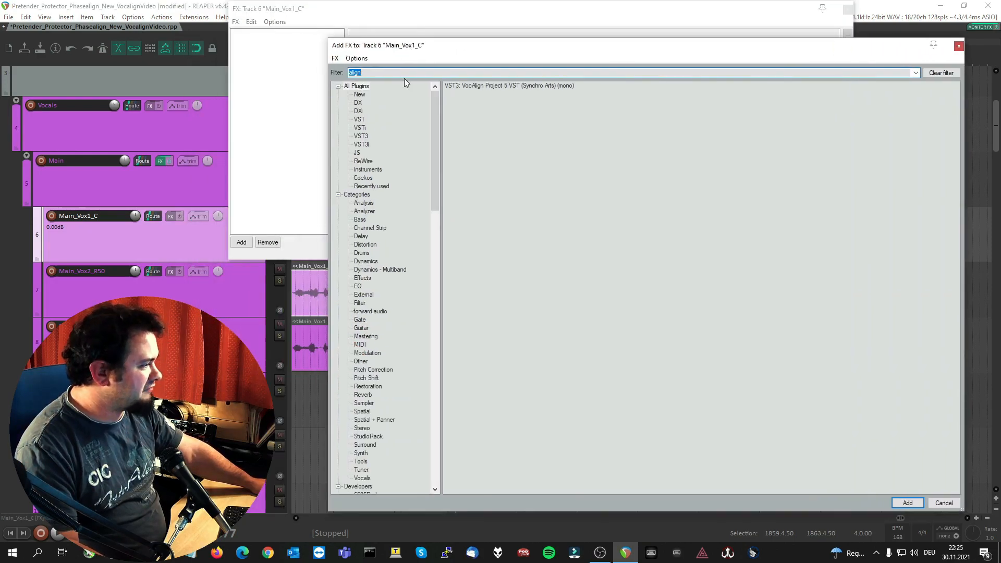
{"action": "left_click", "coordinate": [500, 84]}
{"action": "double_click", "coordinate": [499, 84]}
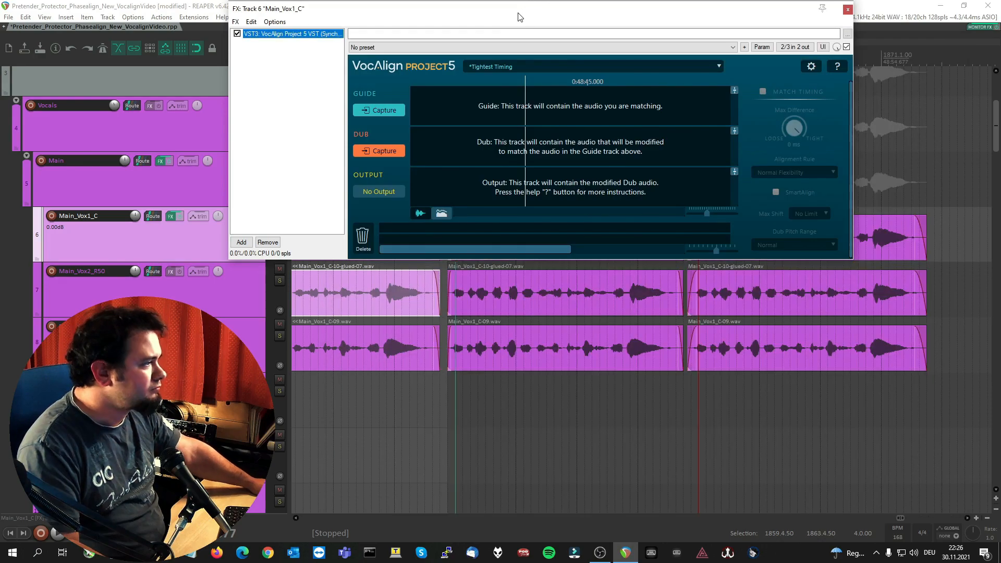
{"action": "left_click_drag", "start_coordinate": [530, 9], "coordinate": [566, 67]}
{"action": "left_click_drag", "start_coordinate": [634, 71], "coordinate": [637, 71]}
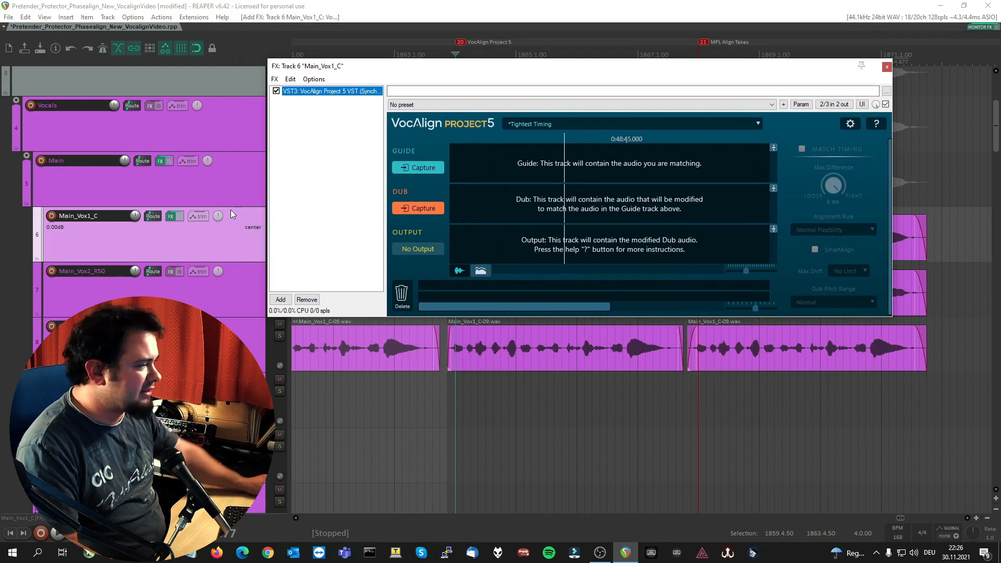
Copy the VocAlign Project 5 plugin from Main_Vox1_C to the Main_Vox2_R50 track, keeping only the Main_Vox1_C plugin window open
{"action": "left_click_drag", "start_coordinate": [172, 217], "coordinate": [173, 272]}
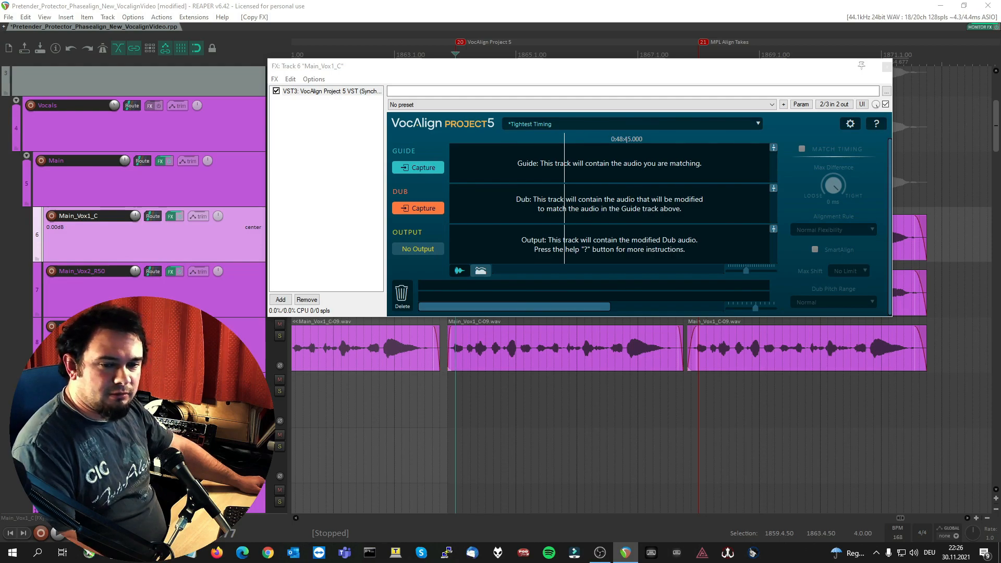
{"action": "key", "text": "Escape"}
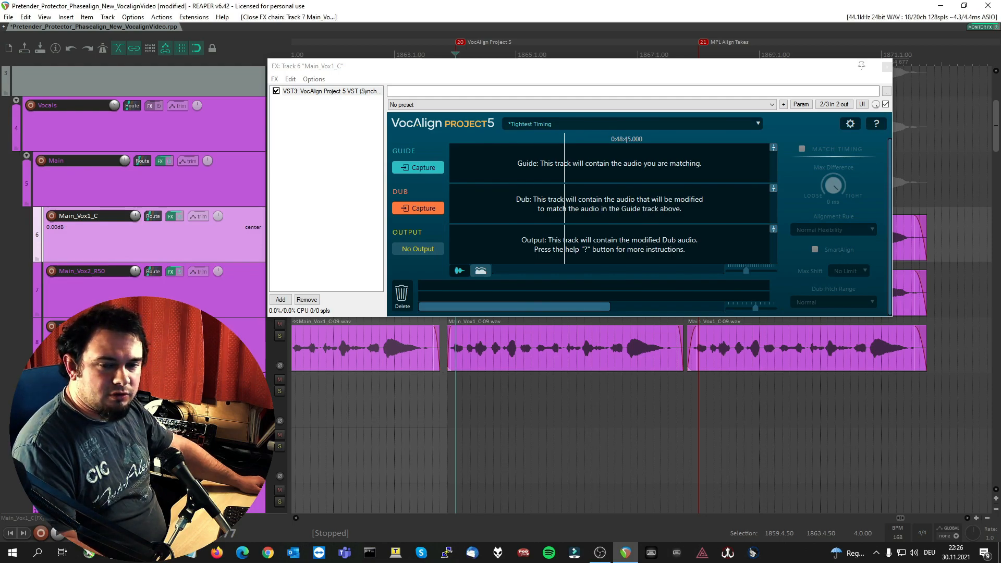
{"action": "left_click_drag", "start_coordinate": [576, 71], "coordinate": [342, 68]}
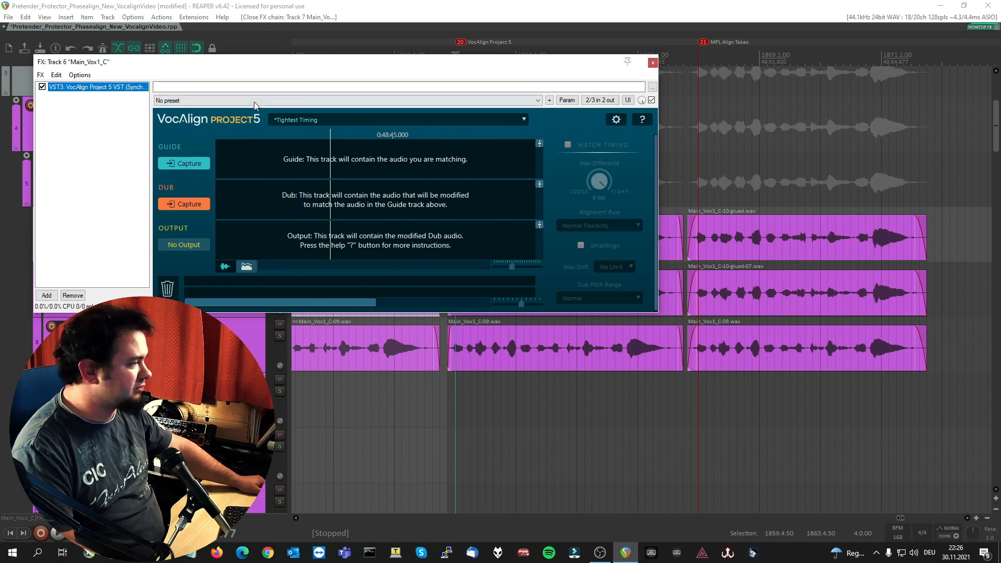
Look over the VocAlign Project 5 plugin interface and inspect its settings dialog
{"action": "left_click", "coordinate": [348, 119]}
{"action": "left_click", "coordinate": [576, 125]}
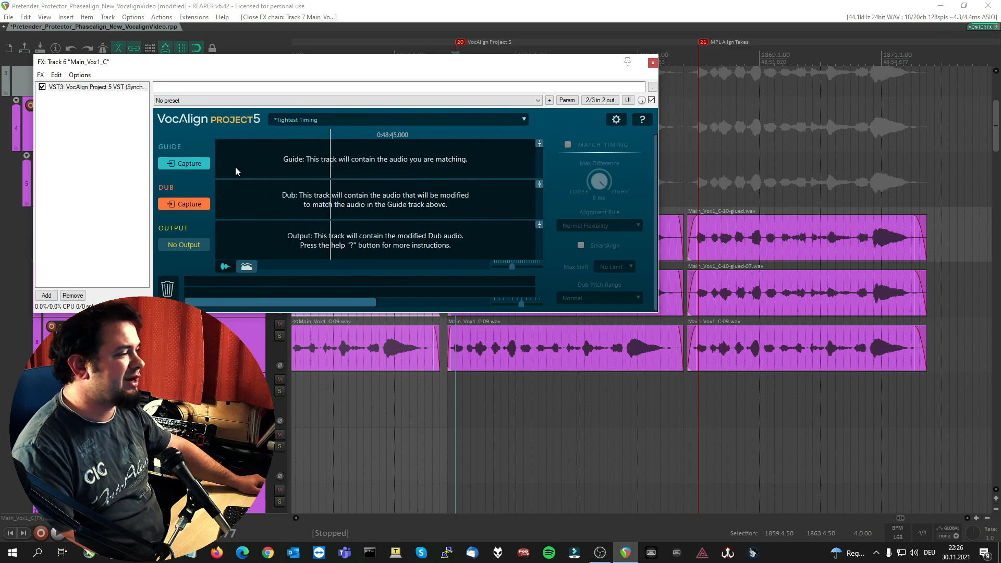
{"action": "left_click_drag", "start_coordinate": [656, 170], "coordinate": [661, 183]}
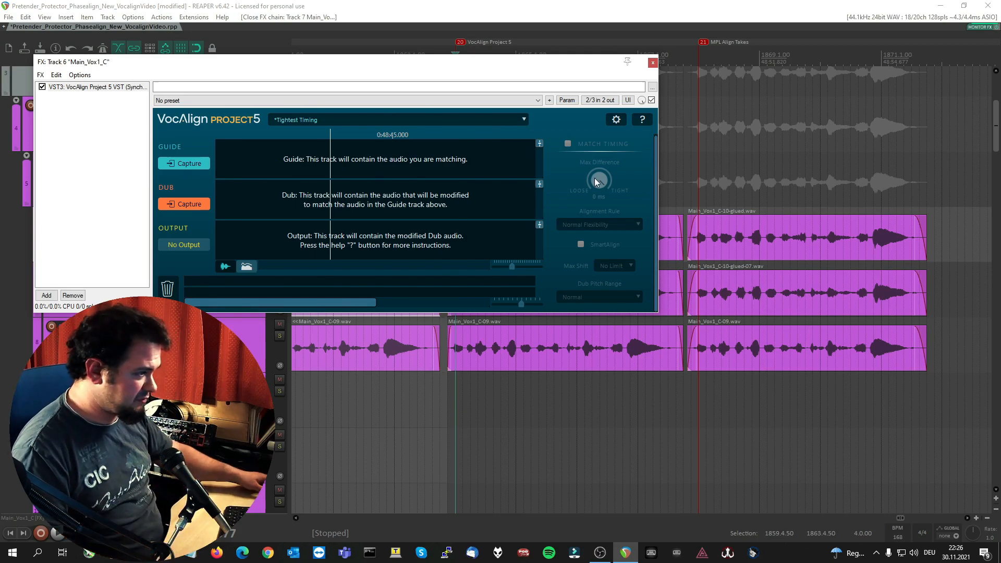
{"action": "left_click", "coordinate": [616, 119]}
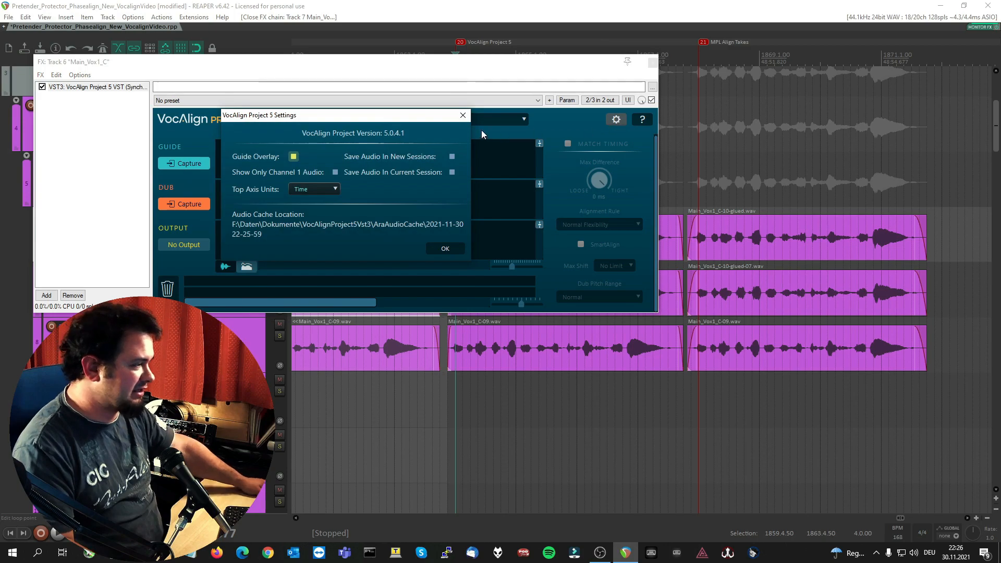
{"action": "left_click", "coordinate": [463, 116]}
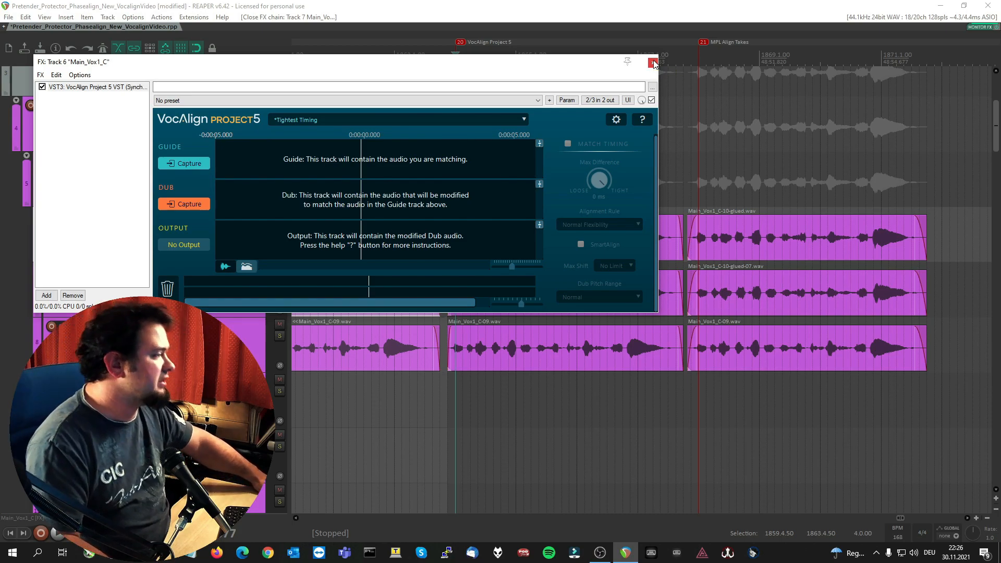
Select the three main vocal takes in the VocAlign Project 5 section and position the plugin window clear of them
{"action": "left_click_drag", "start_coordinate": [527, 62], "coordinate": [437, 63]}
{"action": "left_click", "coordinate": [294, 517]}
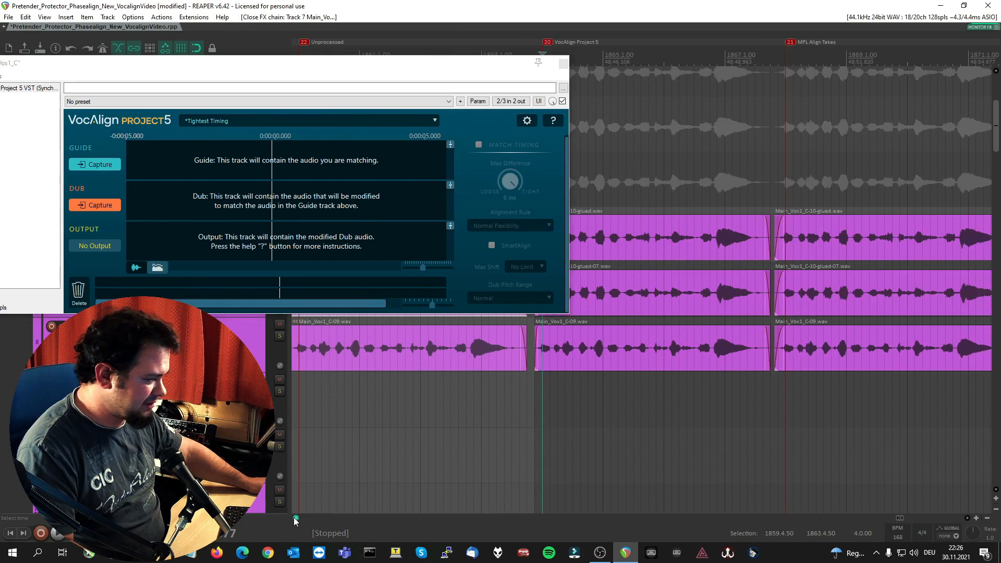
{"action": "left_click", "coordinate": [294, 518]}
{"action": "left_click_drag", "start_coordinate": [743, 208], "coordinate": [744, 407]}
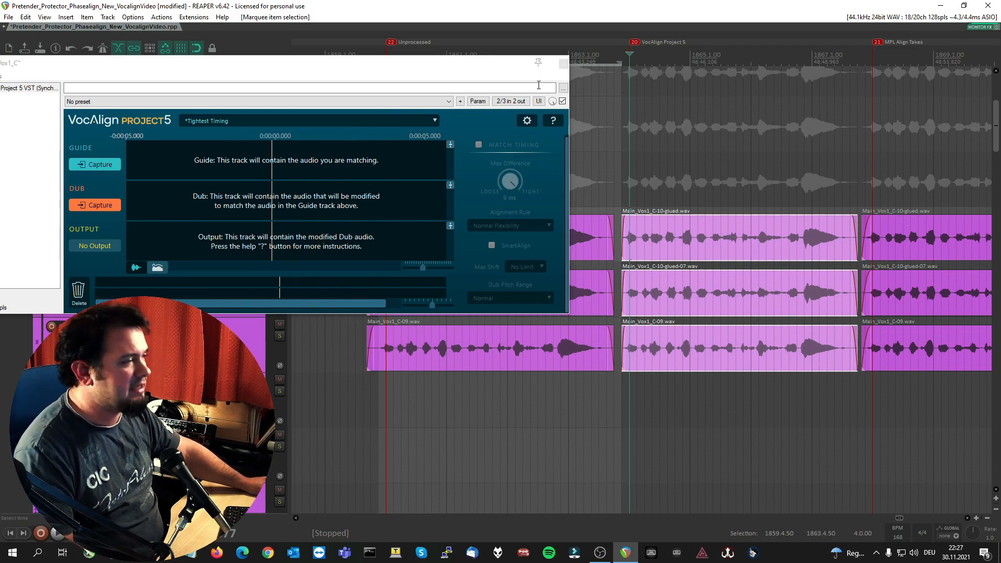
{"action": "left_click_drag", "start_coordinate": [500, 63], "coordinate": [496, 84]}
{"action": "left_click_drag", "start_coordinate": [384, 82], "coordinate": [401, 67]}
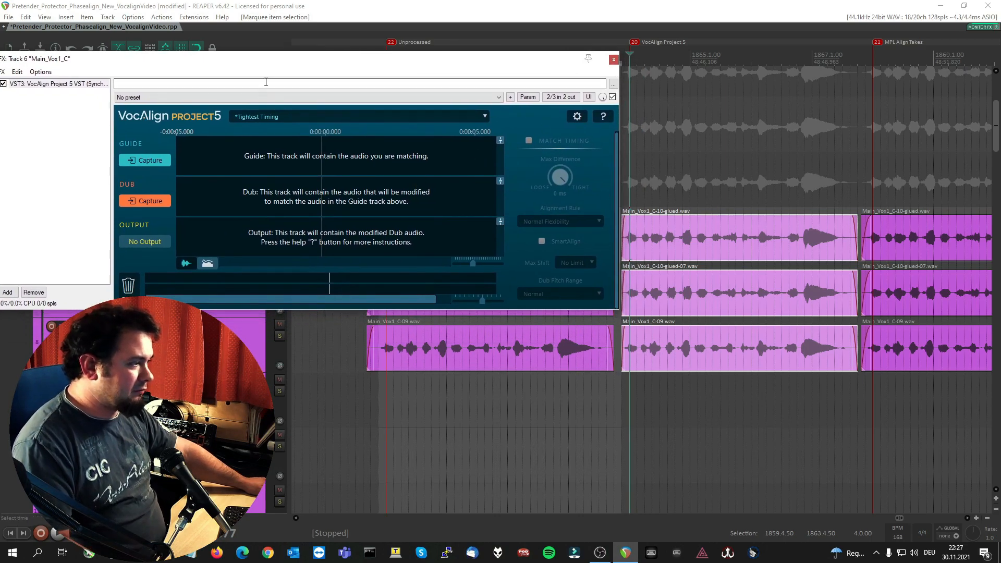
{"action": "left_click_drag", "start_coordinate": [248, 60], "coordinate": [260, 52]}
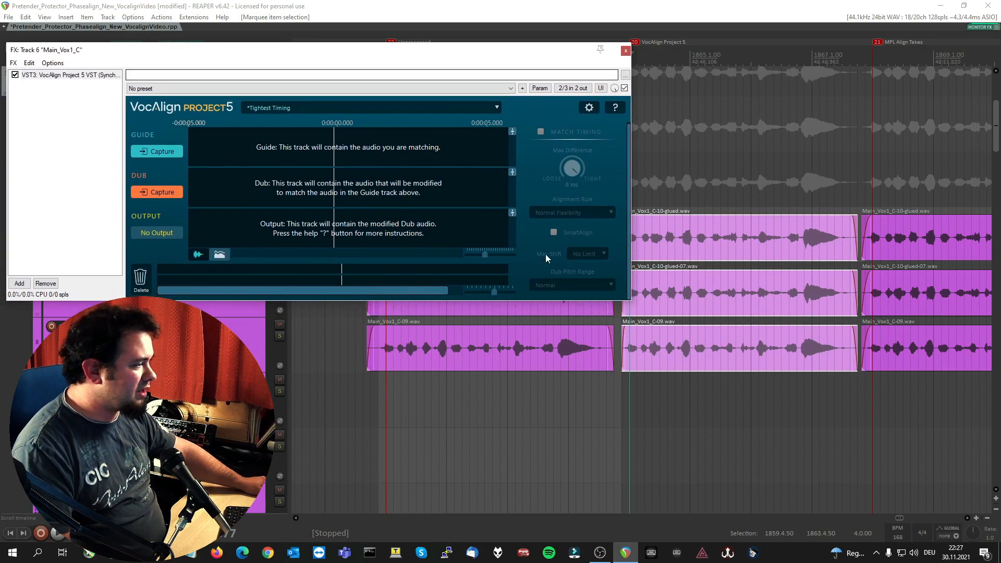
Capture the Main_Vox1_C take as the guide and the Main_Vox2_R50 take as the dub in VocAlign
{"action": "left_click", "coordinate": [721, 241]}
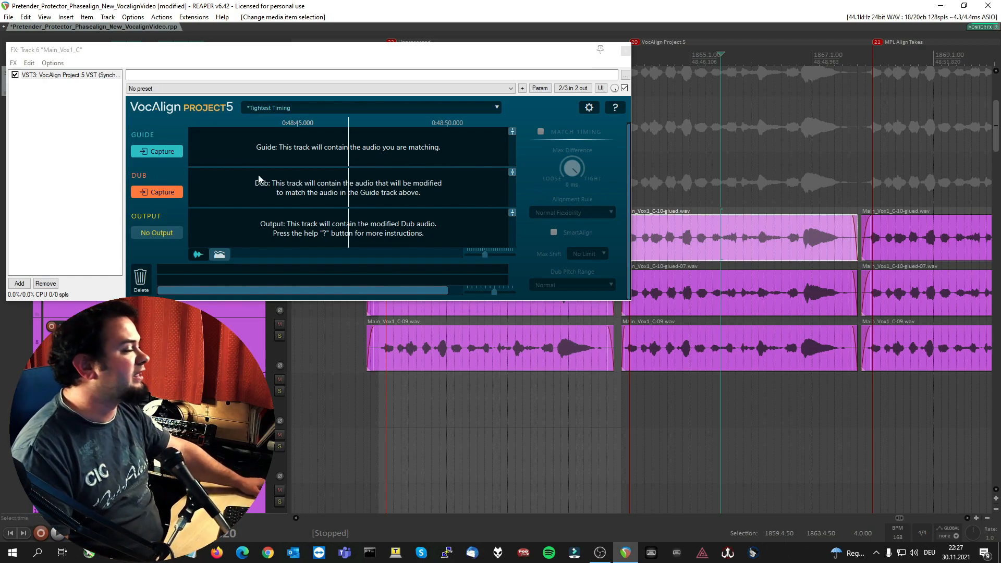
{"action": "left_click", "coordinate": [157, 151]}
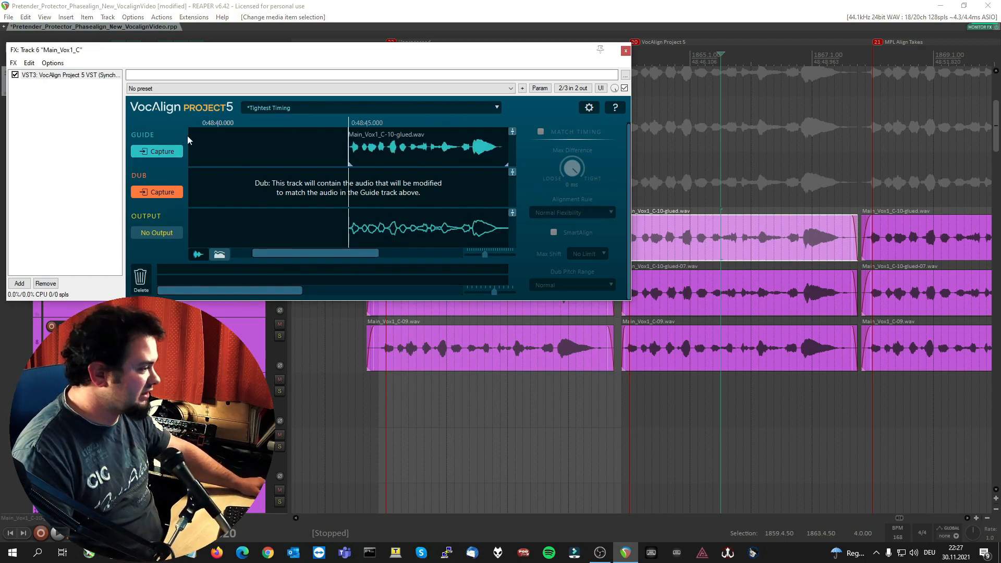
{"action": "mouse_move", "coordinate": [334, 253]}
{"action": "left_mouse_down"}
{"action": "mouse_move", "coordinate": [362, 254]}
{"action": "mouse_move", "coordinate": [331, 254]}
{"action": "left_mouse_up"}
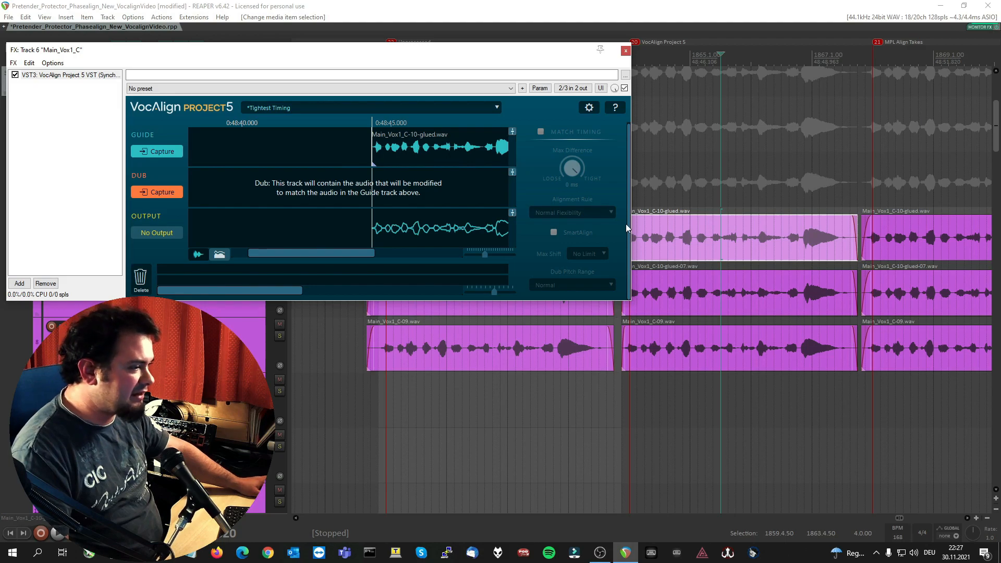
{"action": "left_click", "coordinate": [690, 297]}
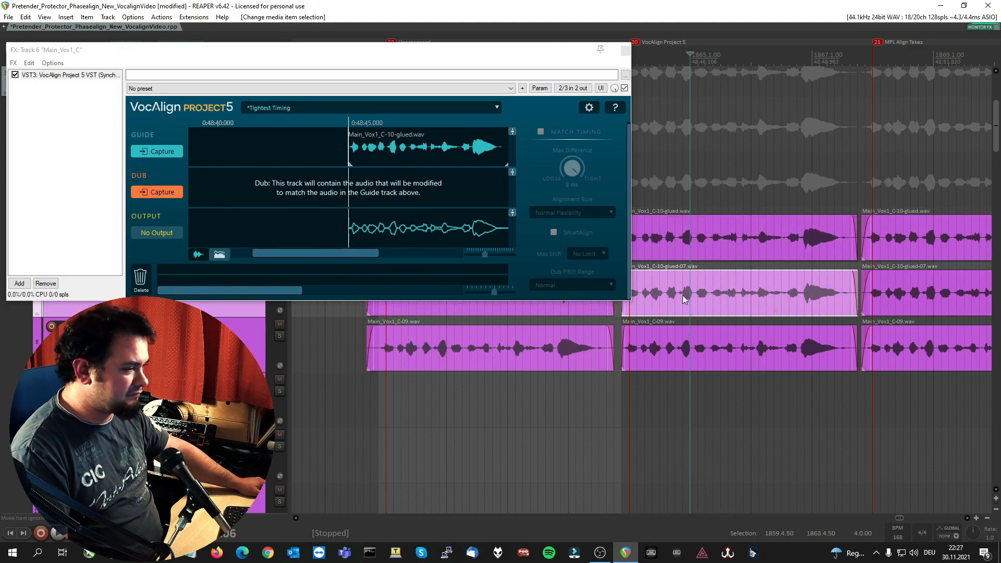
{"action": "left_click", "coordinate": [164, 193]}
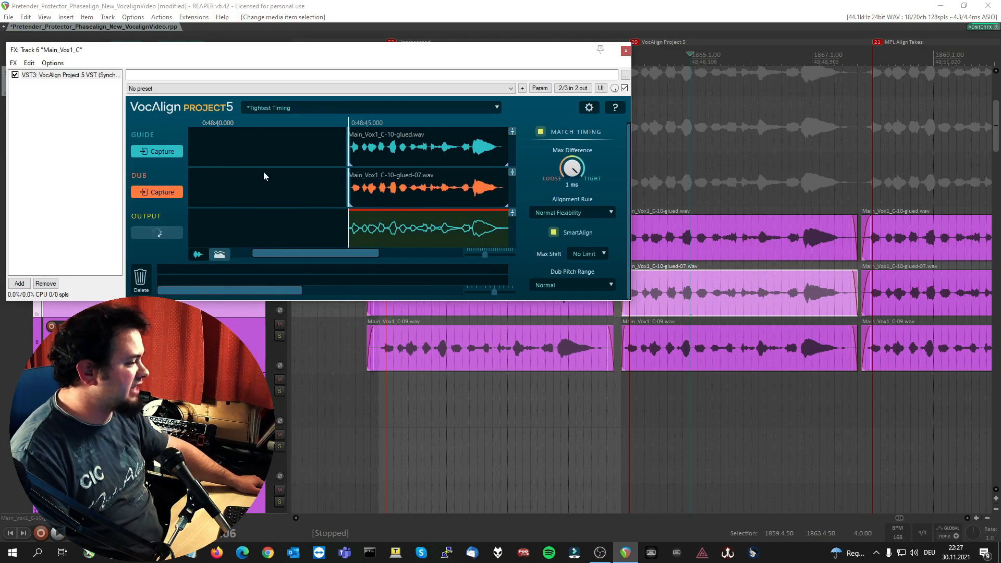
{"action": "left_click", "coordinate": [352, 152]}
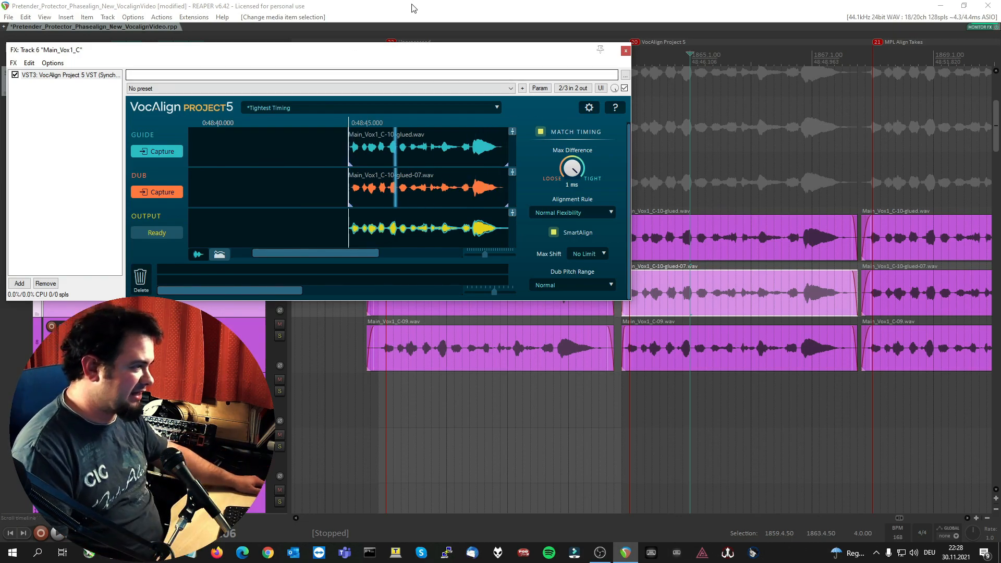
Try a looser Max Difference of 171 ms and inspect the start of the guide, dub and output waveforms up close
{"action": "left_click_drag", "start_coordinate": [431, 55], "coordinate": [644, 18]}
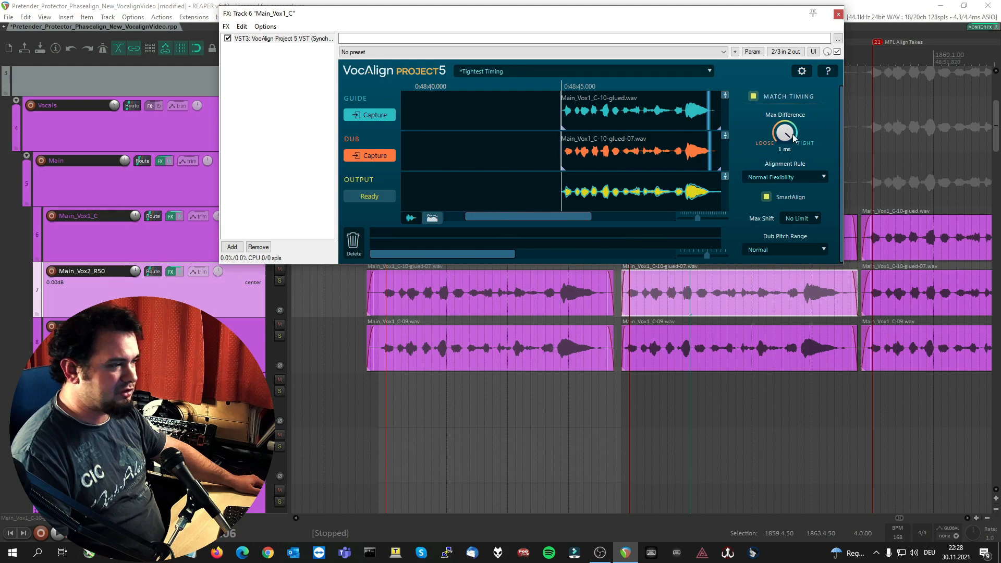
{"action": "scroll", "coordinate": [789, 137], "scroll_direction": "up", "scroll_amount": 5}
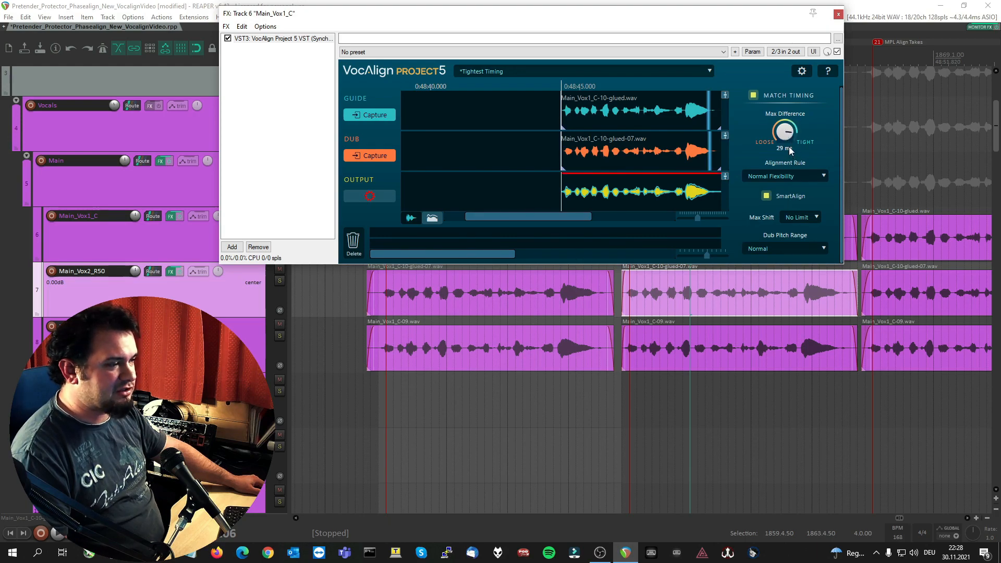
{"action": "left_click_drag", "start_coordinate": [785, 134], "coordinate": [771, 176]}
{"action": "left_click_drag", "start_coordinate": [591, 218], "coordinate": [605, 218]}
{"action": "left_click_drag", "start_coordinate": [702, 218], "coordinate": [709, 217]}
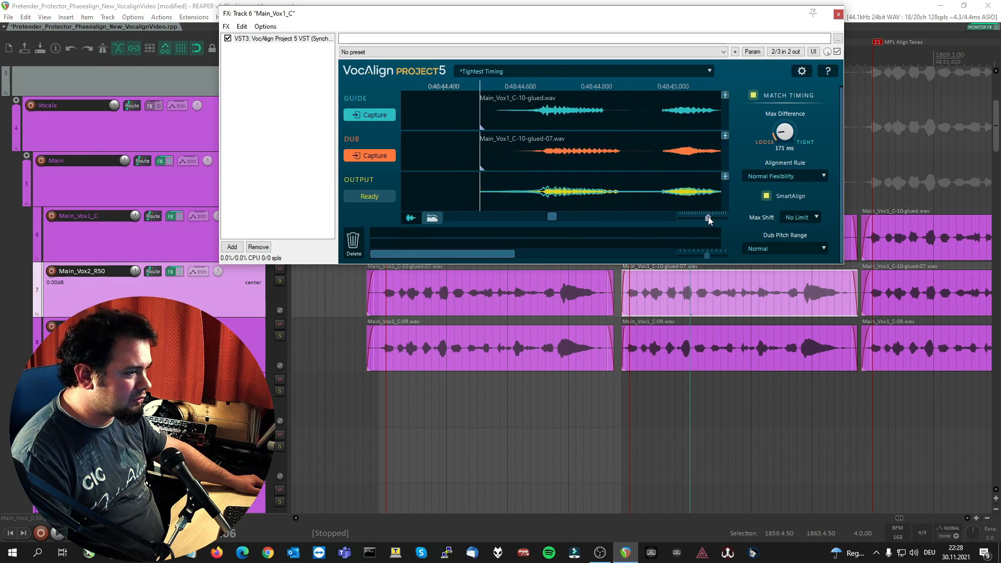
Tighten the Max Difference to 0 ms, comparing the output waveform against a 116 ms setting
{"action": "left_click_drag", "start_coordinate": [783, 136], "coordinate": [785, 88]}
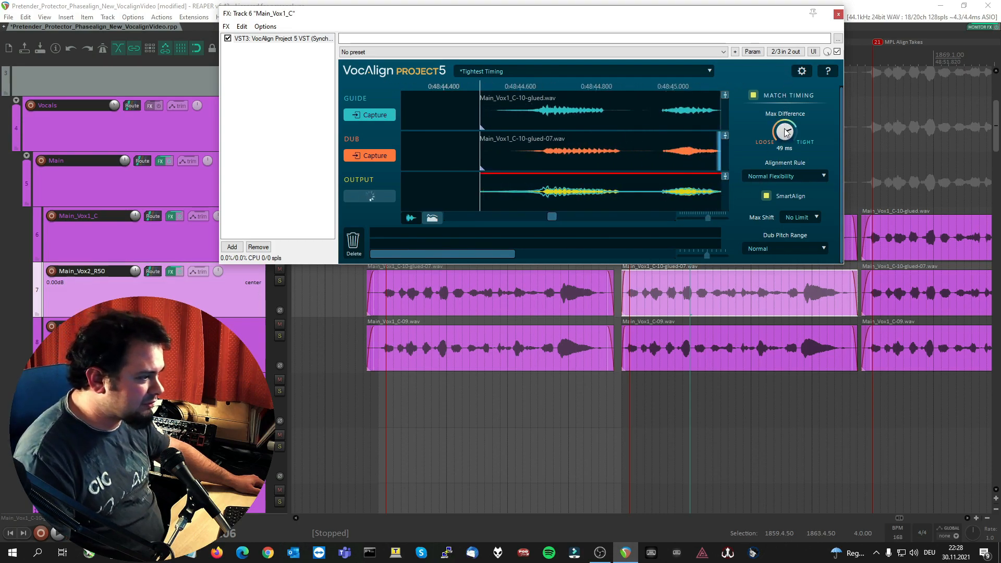
{"action": "left_click_drag", "start_coordinate": [786, 136], "coordinate": [786, 104]}
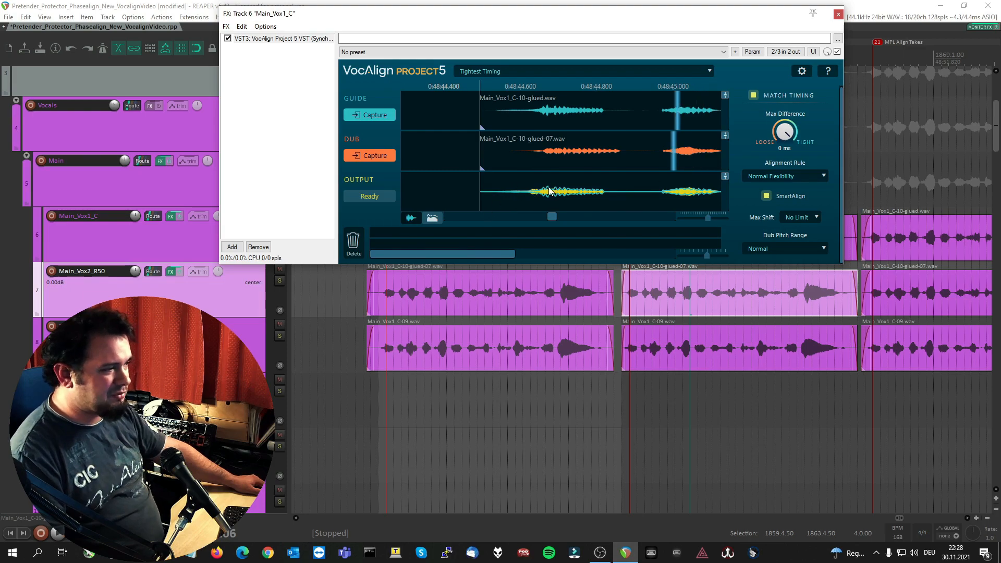
{"action": "left_click_drag", "start_coordinate": [784, 132], "coordinate": [784, 191]}
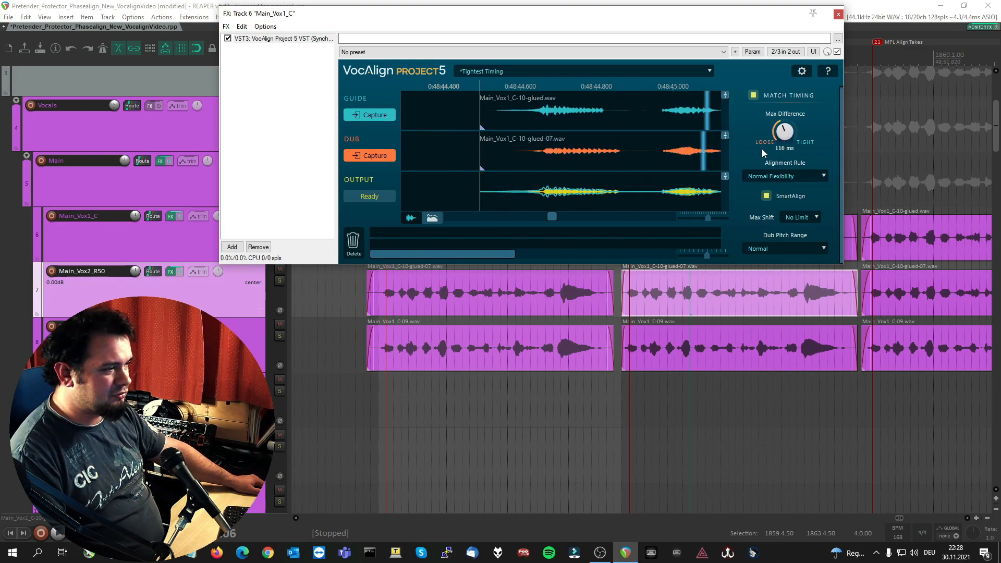
{"action": "left_click_drag", "start_coordinate": [790, 130], "coordinate": [785, 68]}
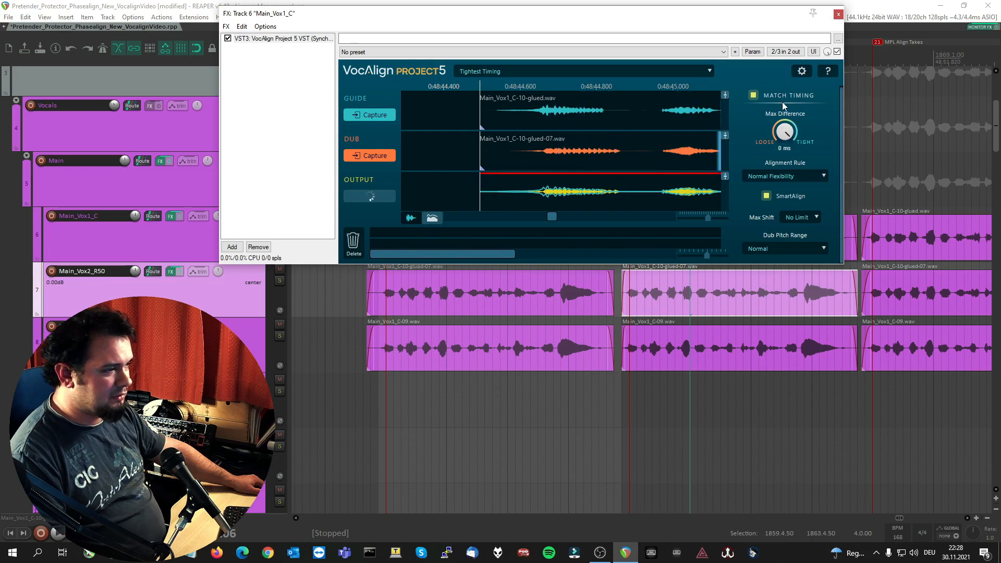
{"action": "mouse_move", "coordinate": [785, 137]}
{"action": "left_mouse_down"}
{"action": "mouse_move", "coordinate": [788, 162]}
{"action": "mouse_move", "coordinate": [786, 137]}
{"action": "left_mouse_up"}
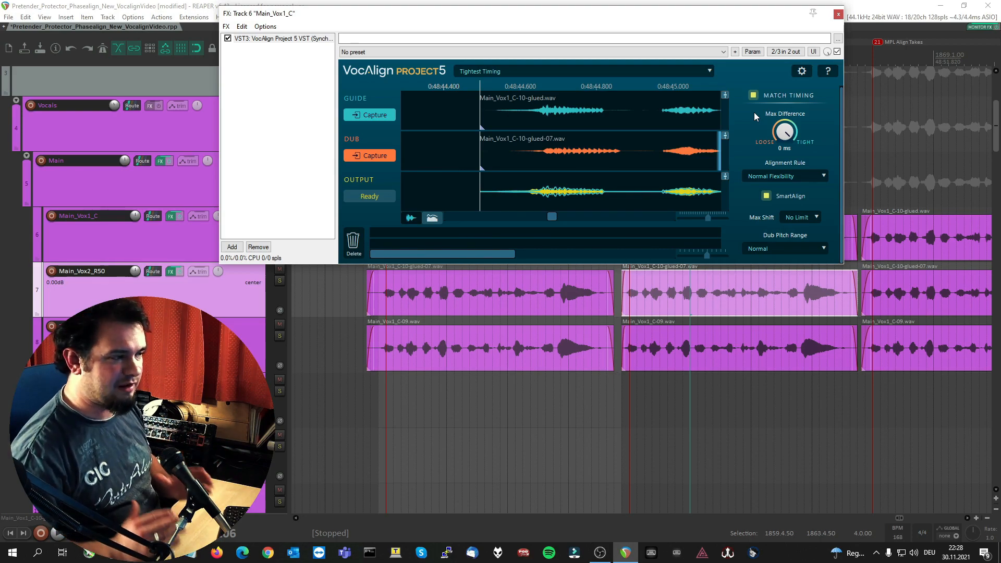
Examine the available Alignment Rule, Max Shift and Dub Pitch Range options without changing them
{"action": "left_click", "coordinate": [814, 176]}
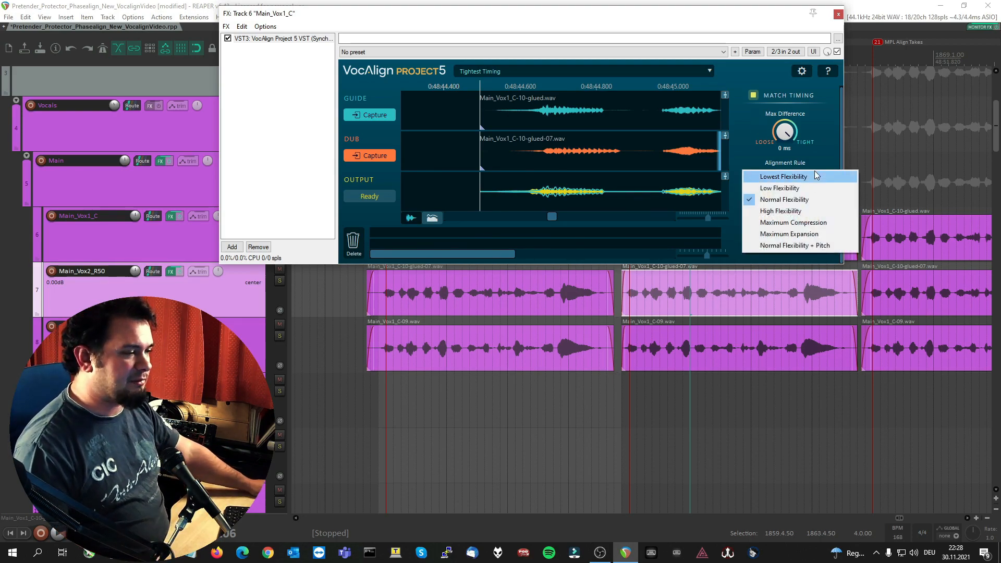
{"action": "left_click", "coordinate": [827, 147]}
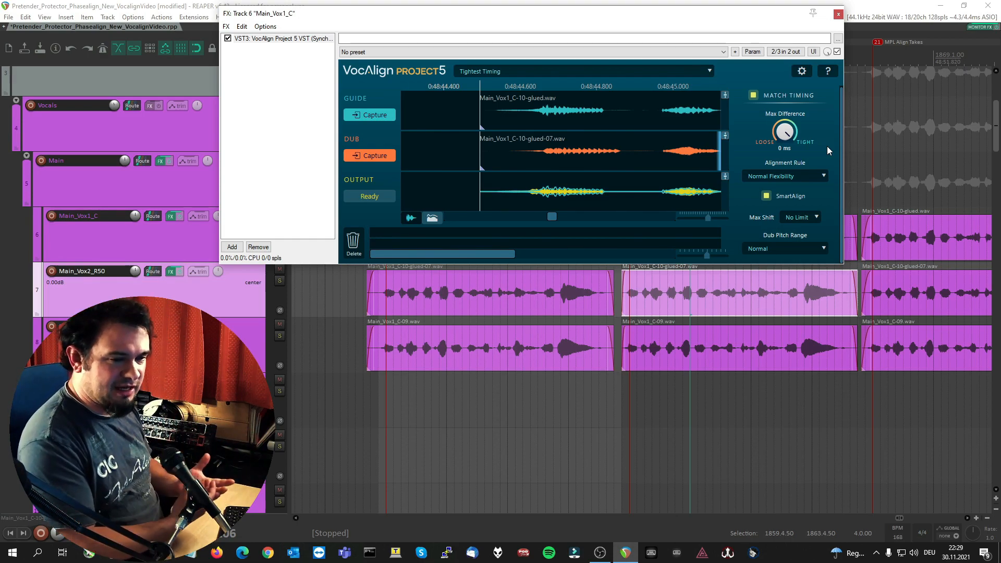
{"action": "left_click", "coordinate": [801, 216]}
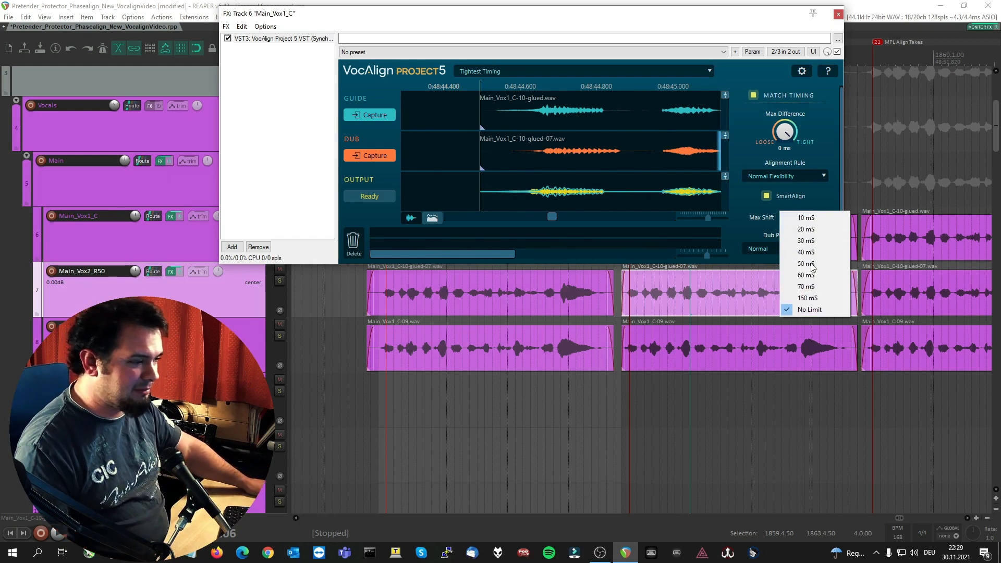
{"action": "left_click", "coordinate": [829, 160]}
{"action": "left_click", "coordinate": [799, 250]}
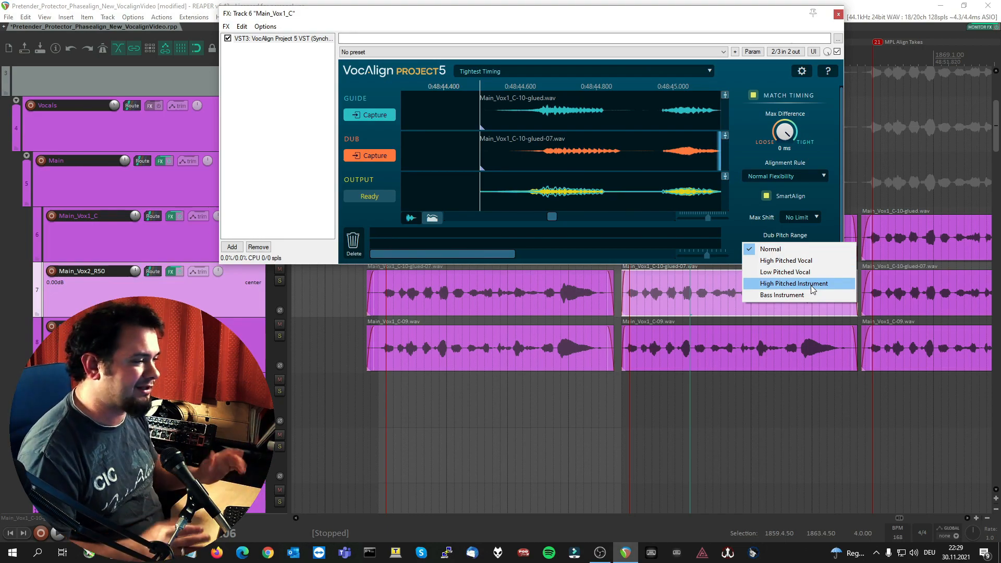
{"action": "left_click", "coordinate": [830, 115]}
Mute track 8 with the third take, set the time selection over the VocAlign Project 5 section, and move the plugin window off the tracks
{"action": "left_click_drag", "start_coordinate": [639, 22], "coordinate": [336, 83]}
{"action": "left_click", "coordinate": [279, 323]}
{"action": "left_click_drag", "start_coordinate": [628, 58], "coordinate": [863, 56]}
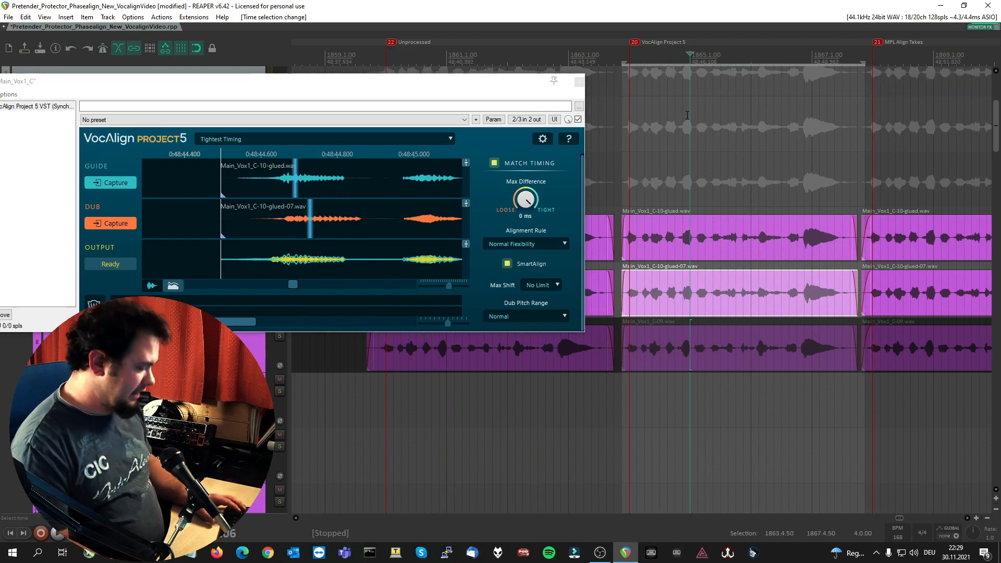
{"action": "left_click_drag", "start_coordinate": [523, 86], "coordinate": [696, 369]}
Play the two vocal takes from just before the Unprocessed marker through the VocAlign Project 5 section
{"action": "left_click", "coordinate": [385, 56]}
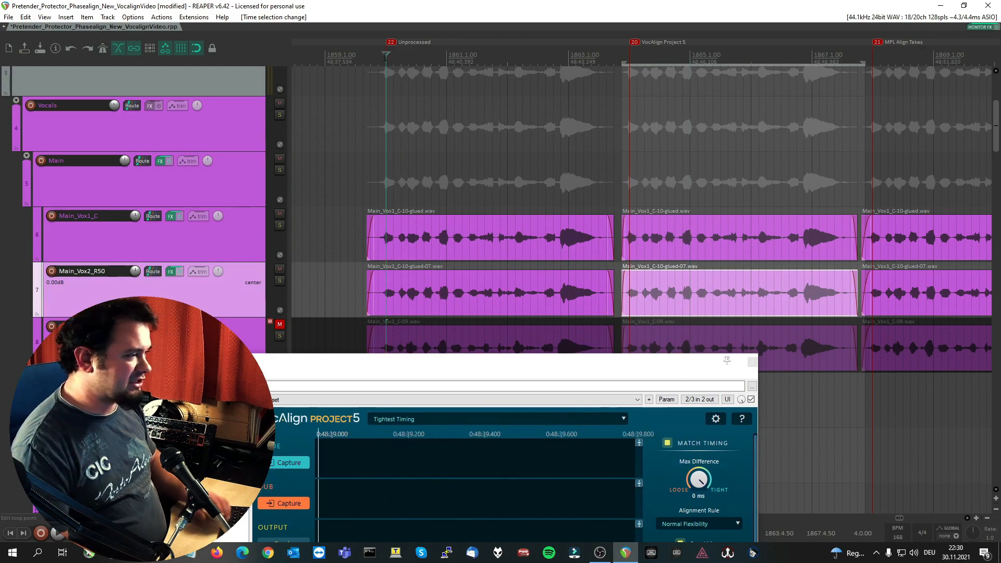
{"action": "left_click", "coordinate": [371, 56]}
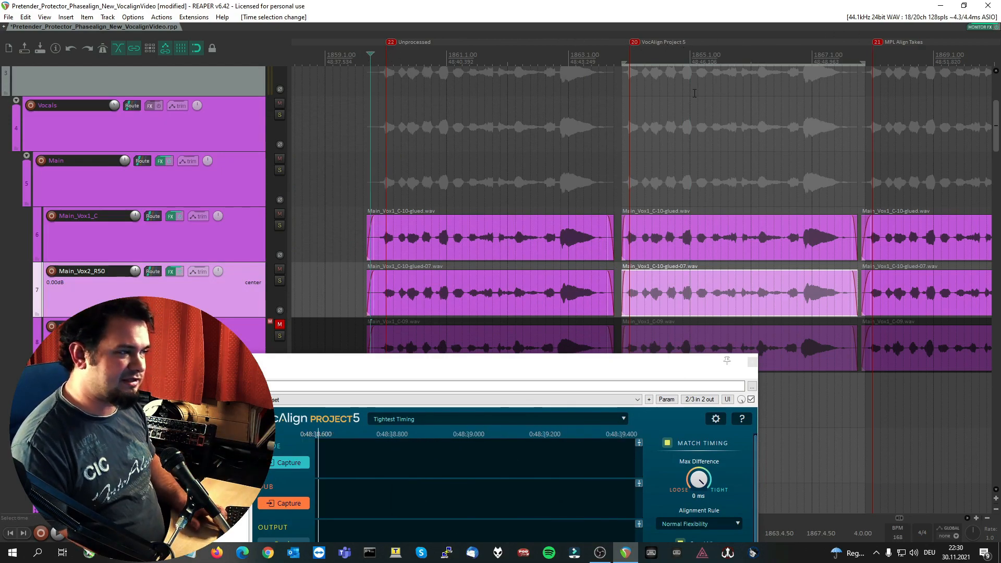
{"action": "key", "text": "space"}
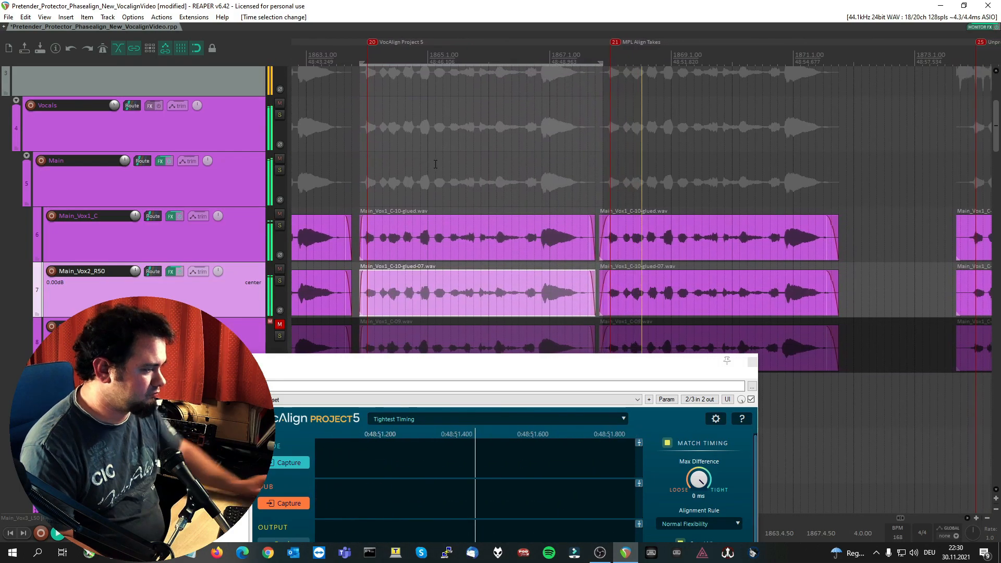
{"action": "key", "text": "space"}
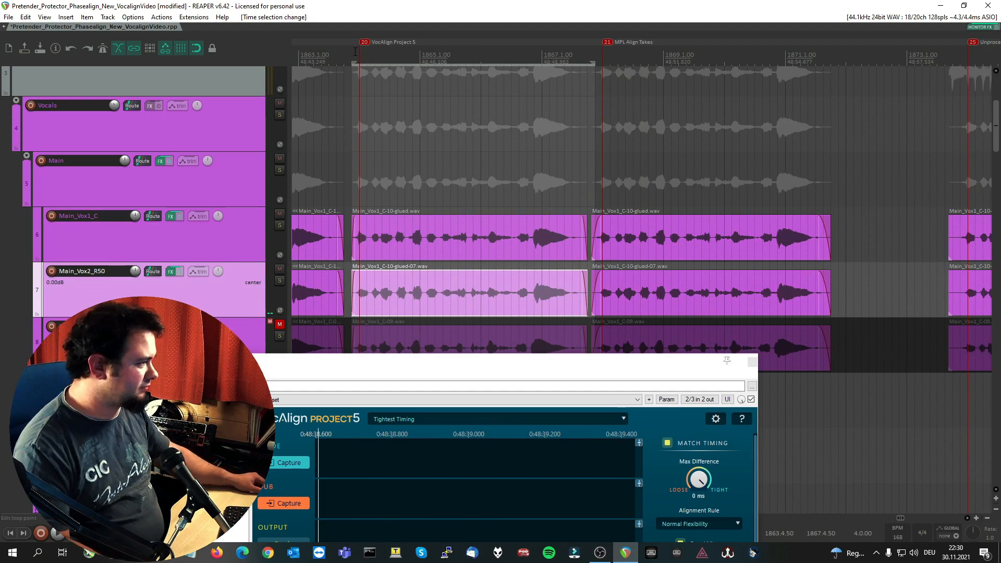
Close the VocAlign window and replay both takes from just before the Unprocessed marker to compare them with the aligned version
{"action": "left_click", "coordinate": [352, 60]}
{"action": "scroll", "coordinate": [352, 61], "scroll_direction": "down", "scroll_amount": 3}
{"action": "scroll", "coordinate": [512, 73], "scroll_direction": "up", "scroll_amount": 1}
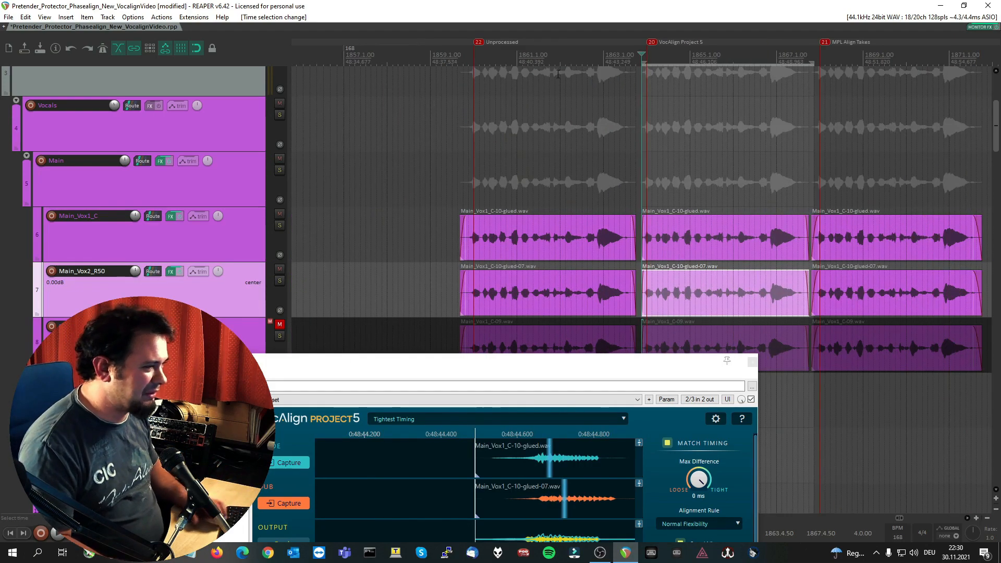
{"action": "left_click", "coordinate": [468, 57]}
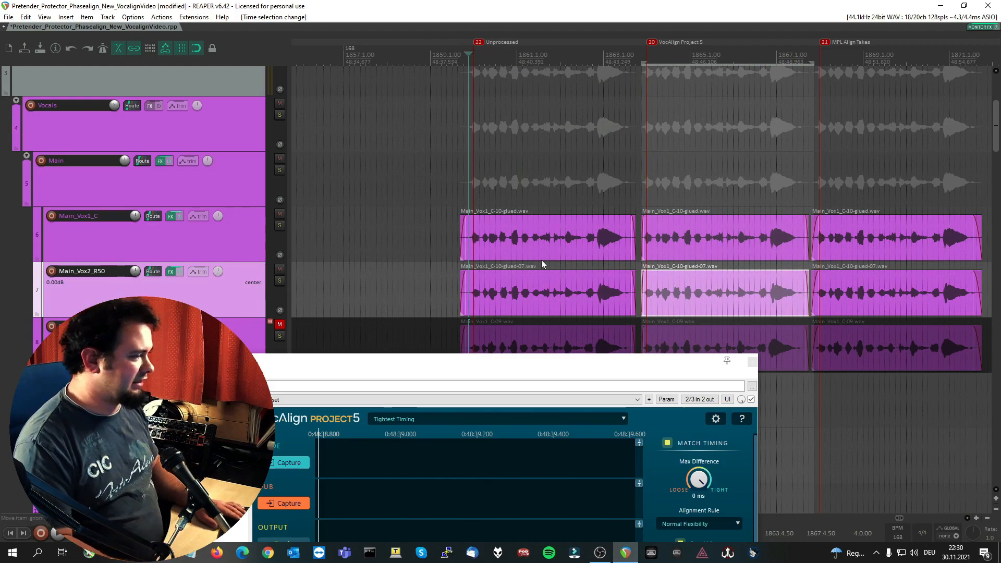
{"action": "left_click", "coordinate": [752, 361]}
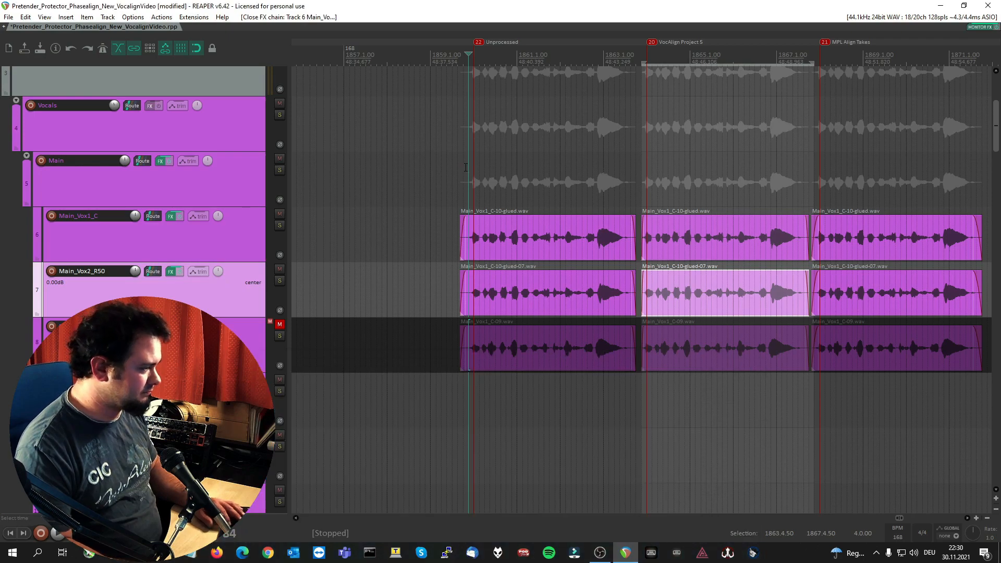
{"action": "key", "text": "space"}
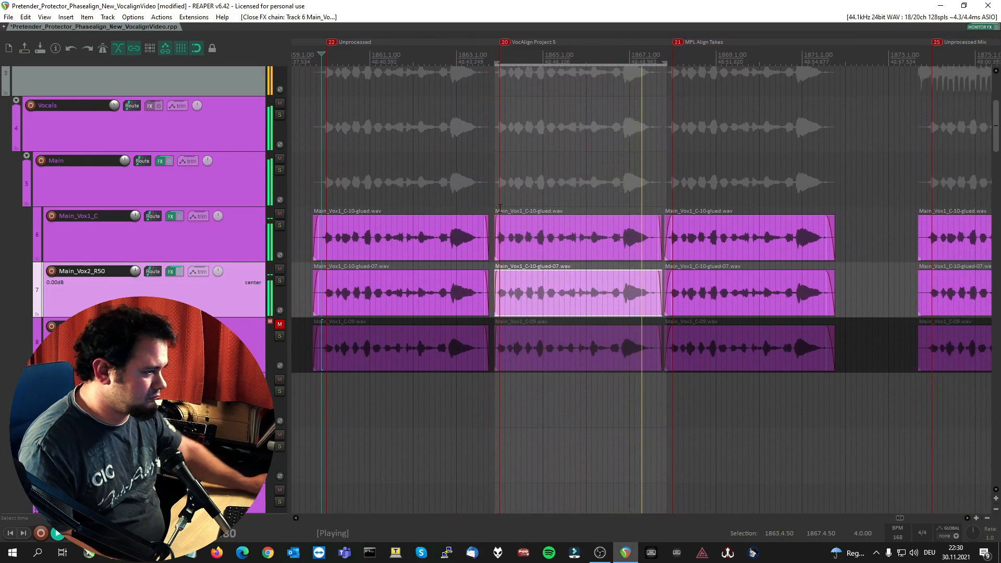
Stop playback, render the second take's VocAlign Project 5 item with its FX as a new mono take, and crop to that take
{"action": "key", "text": "space"}
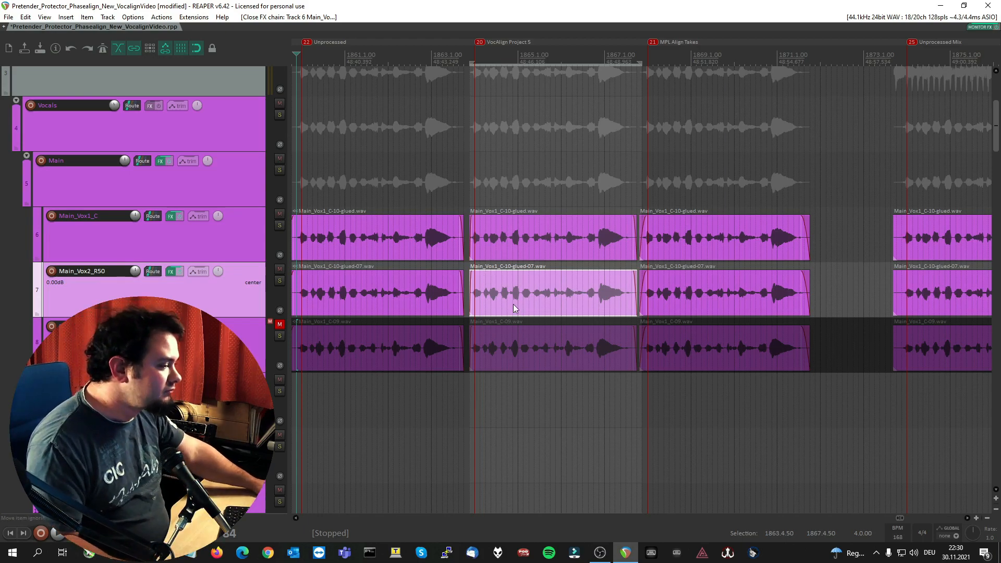
{"action": "right_click", "coordinate": [542, 294]}
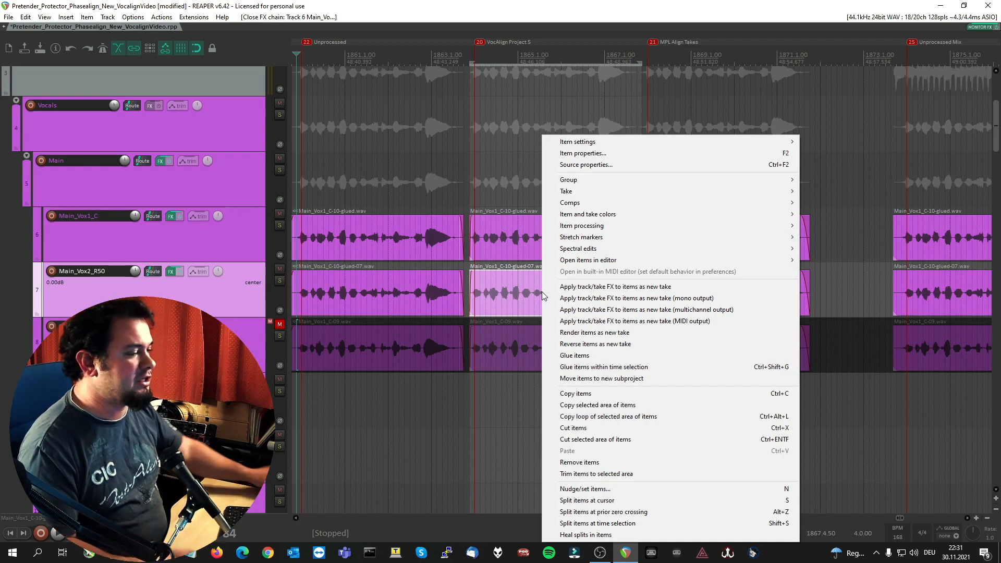
{"action": "left_click", "coordinate": [595, 299]}
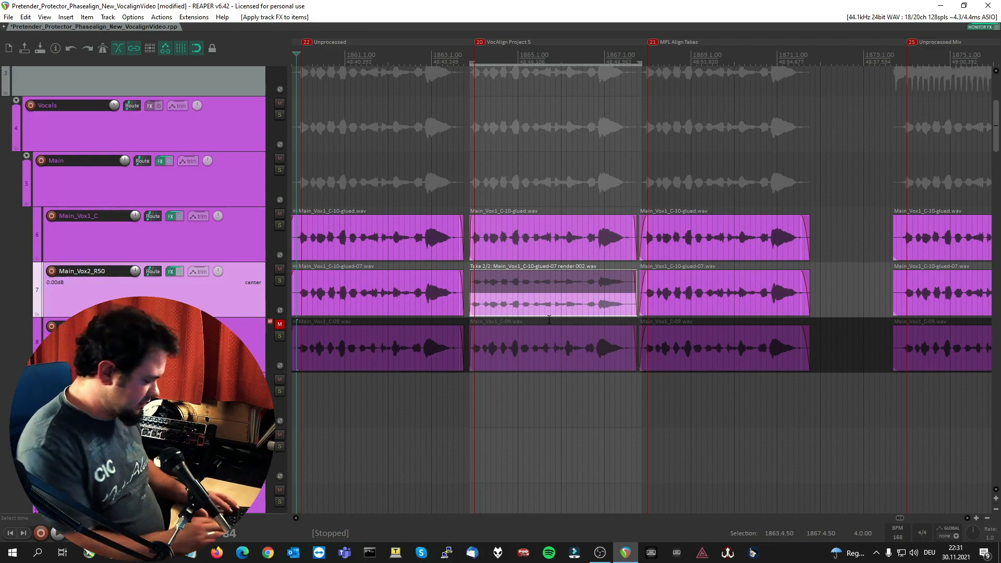
{"action": "key", "text": "alt+shift+t"}
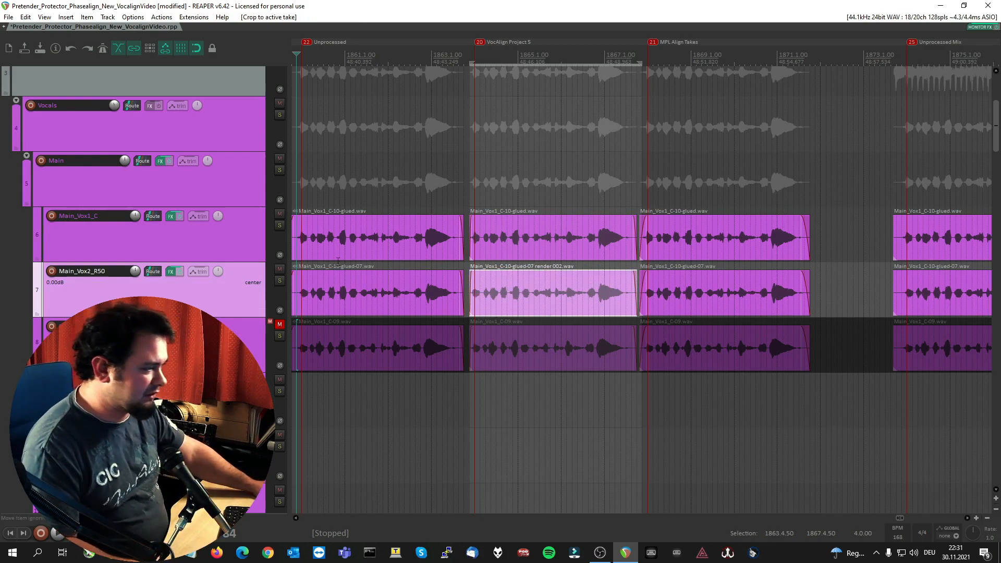
Open VocAlign on Main_Vox1_C and capture the first take as guide and the third take as dub in the VocAlign Project 5 section
{"action": "left_click", "coordinate": [171, 217]}
{"action": "left_click_drag", "start_coordinate": [467, 370], "coordinate": [402, 111]}
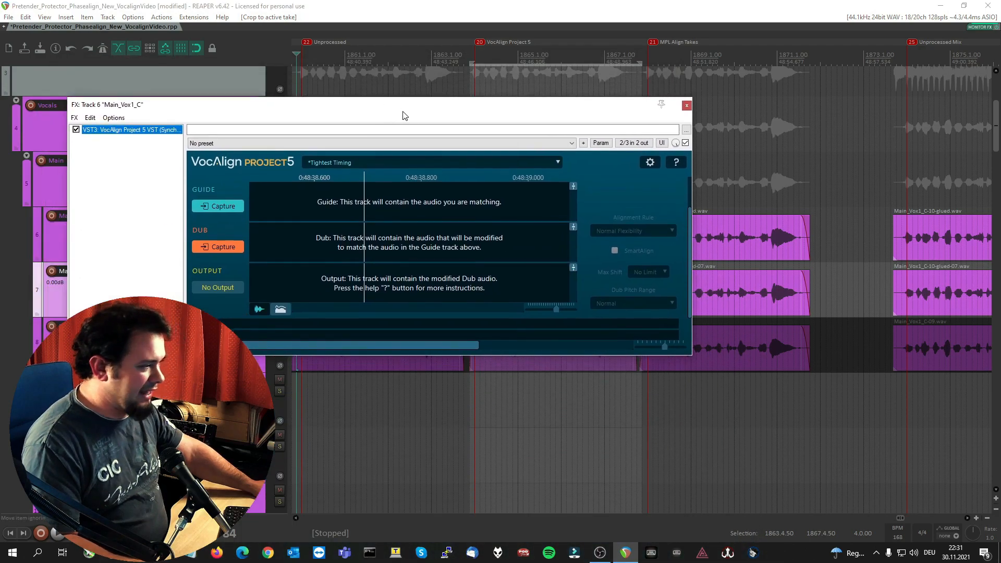
{"action": "left_click_drag", "start_coordinate": [567, 107], "coordinate": [365, 37]}
{"action": "left_click", "coordinate": [296, 519]}
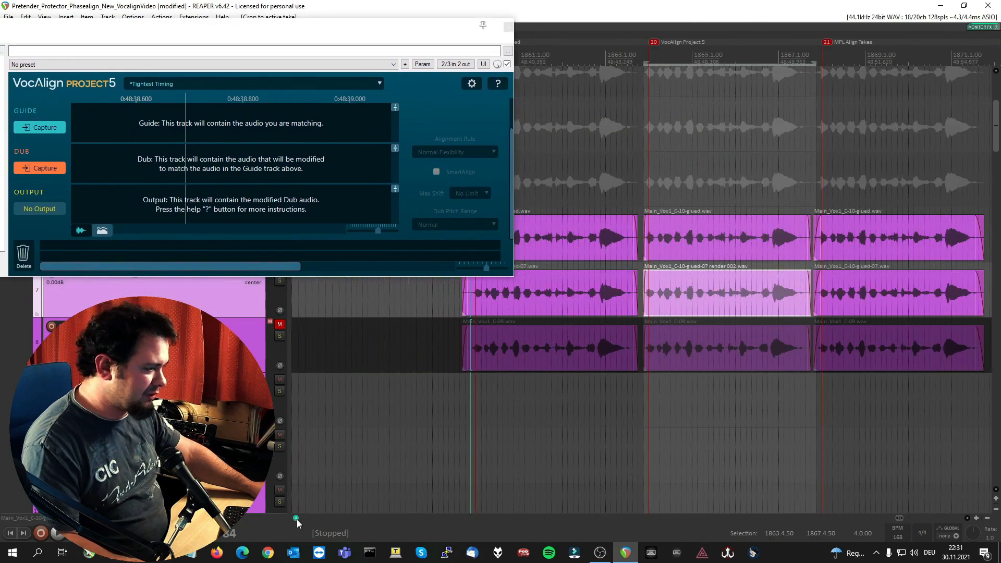
{"action": "left_click", "coordinate": [695, 243]}
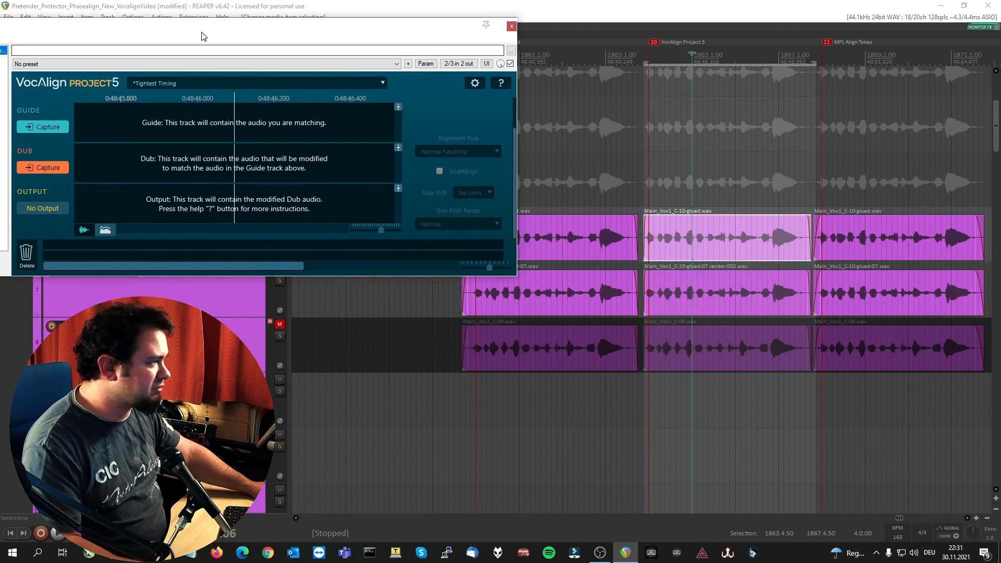
{"action": "left_click", "coordinate": [697, 346]}
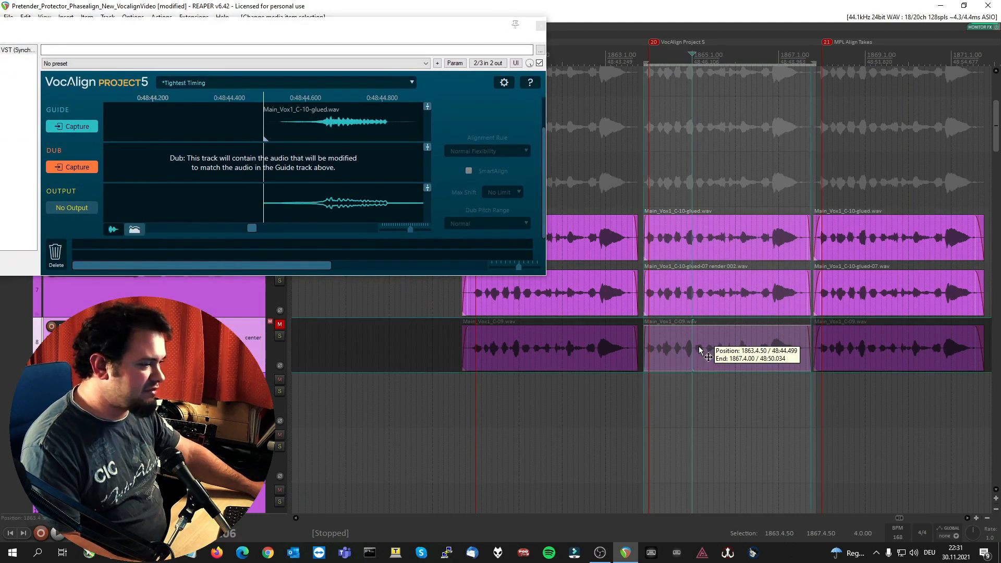
{"action": "left_click", "coordinate": [74, 170]}
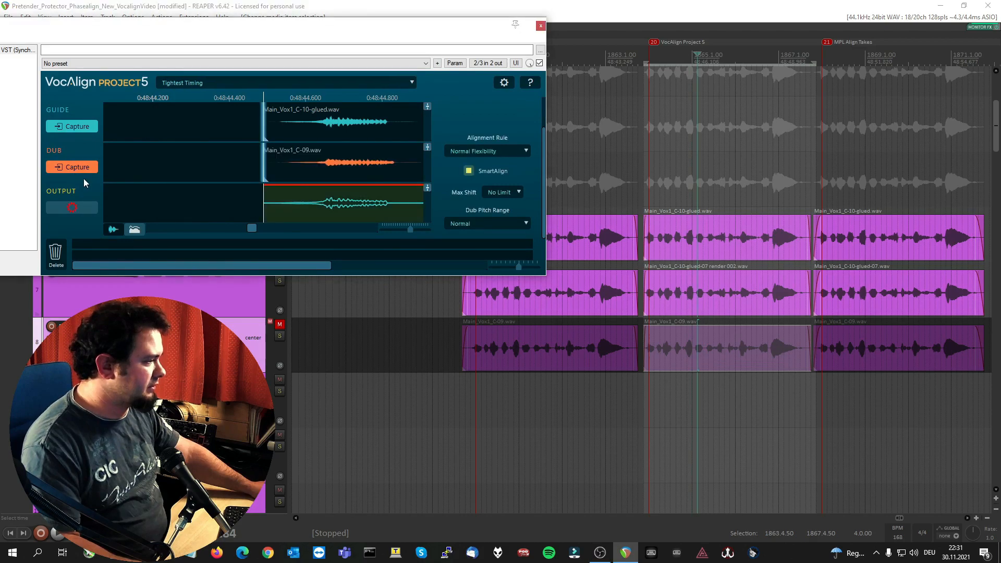
{"action": "left_click_drag", "start_coordinate": [545, 136], "coordinate": [544, 102]}
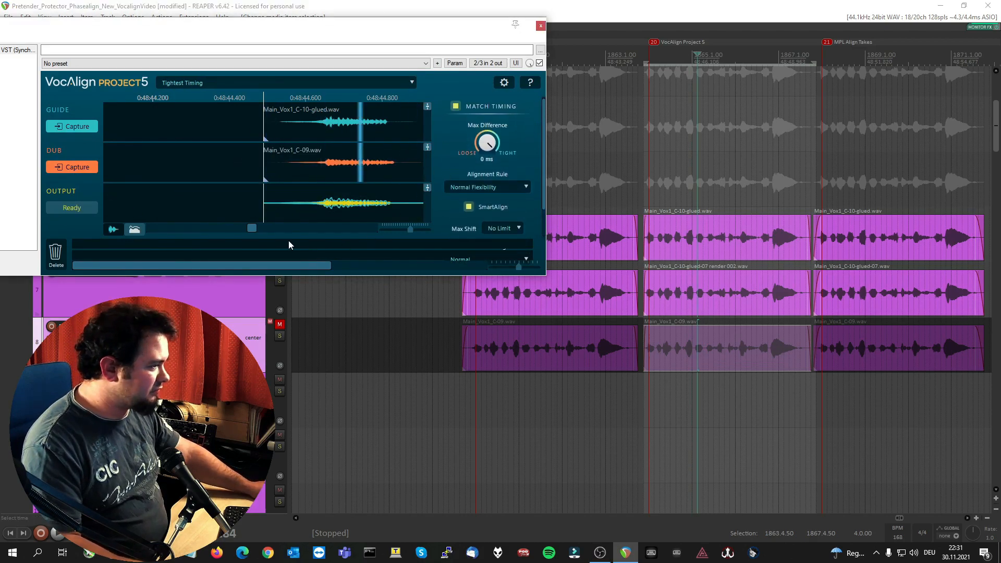
Render the third take's aligned item as a cropped mono take, unmute track 8, and close the VocAlign window
{"action": "right_click", "coordinate": [745, 351]}
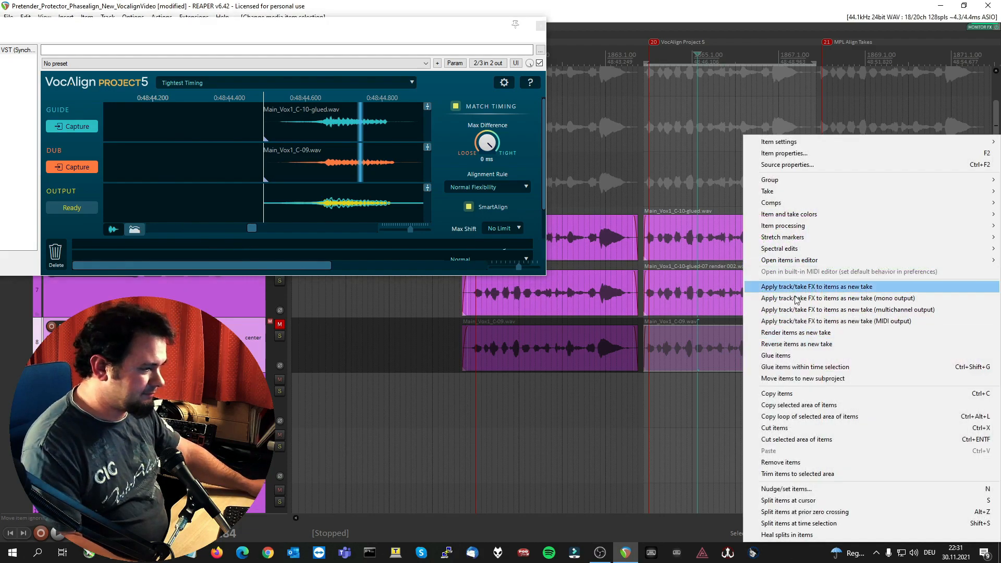
{"action": "left_click", "coordinate": [754, 295]}
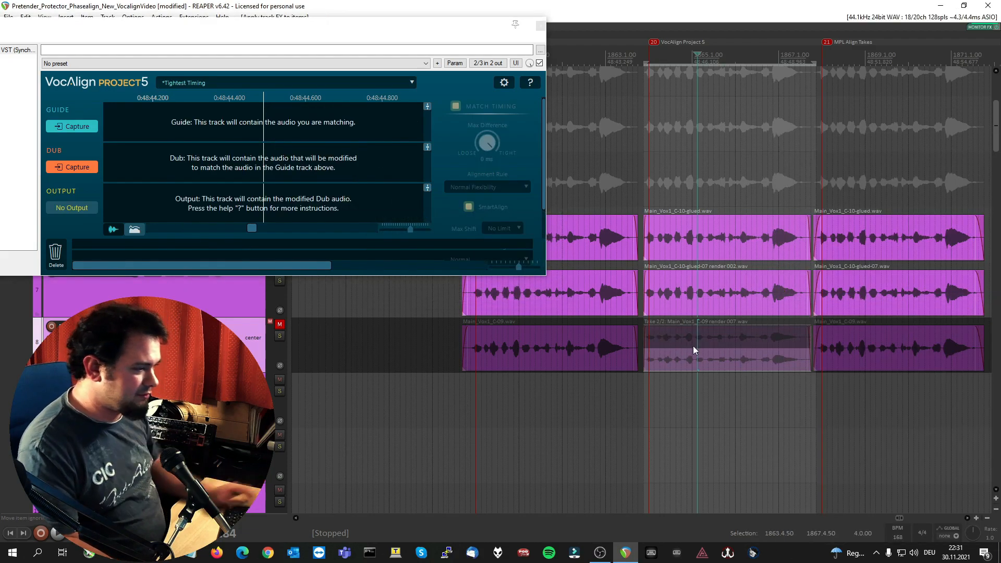
{"action": "left_click", "coordinate": [280, 325]}
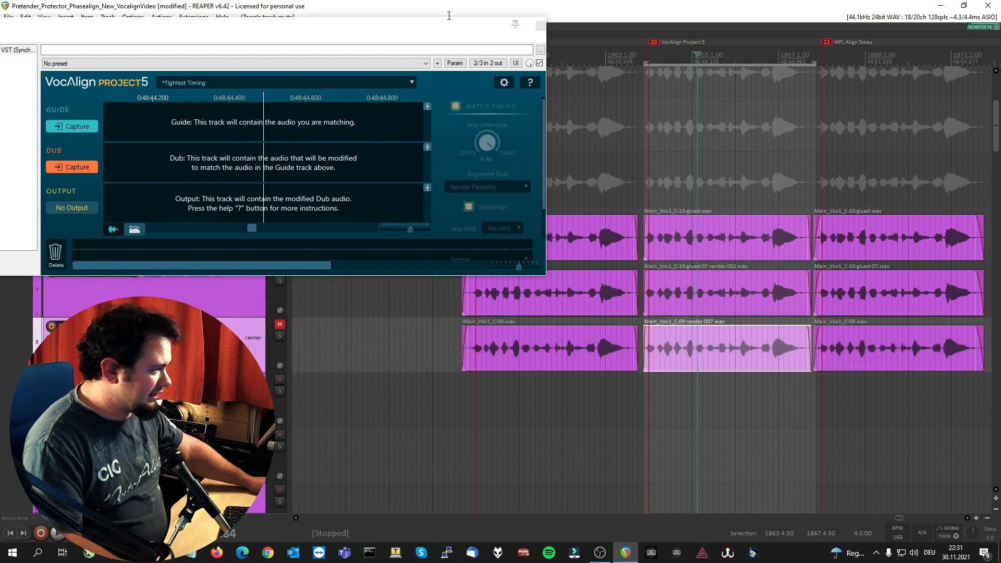
{"action": "left_click", "coordinate": [540, 27]}
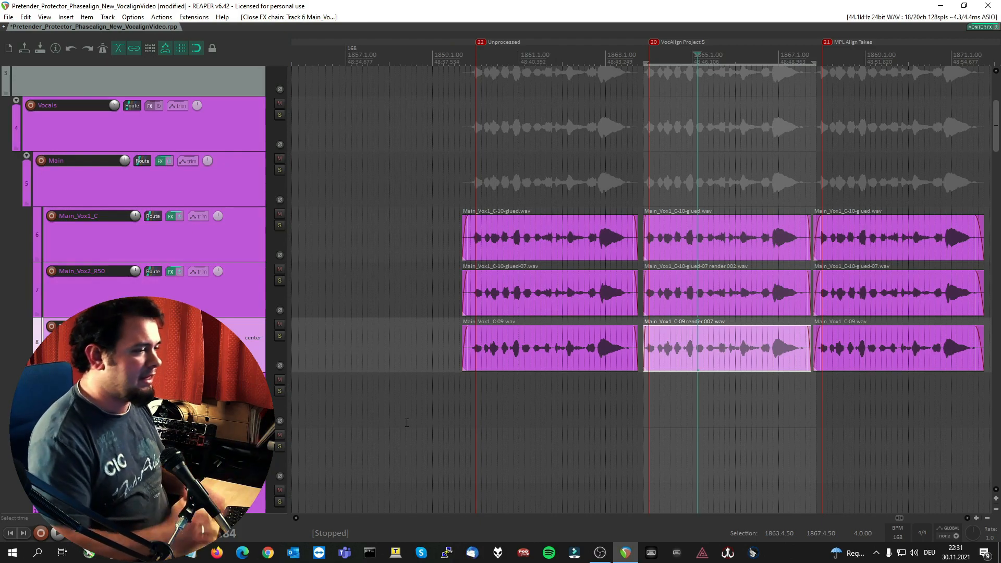
Extend the time selection back to 1859.4.50 and play all three takes through the Unprocessed and VocAlign Project 5 sections
{"action": "left_click", "coordinate": [475, 57]}
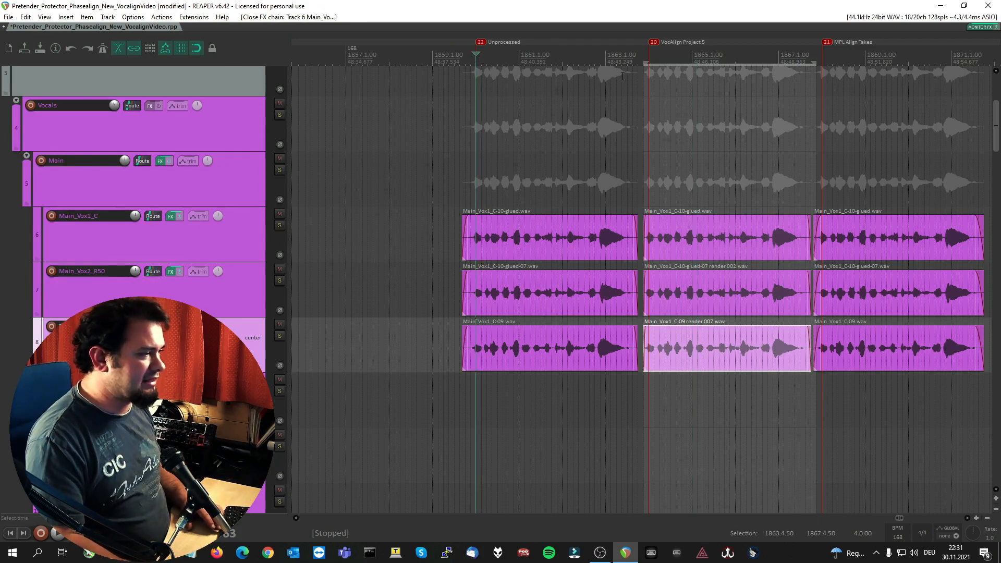
{"action": "left_click_drag", "start_coordinate": [647, 63], "coordinate": [480, 79]}
{"action": "left_click", "coordinate": [471, 56]}
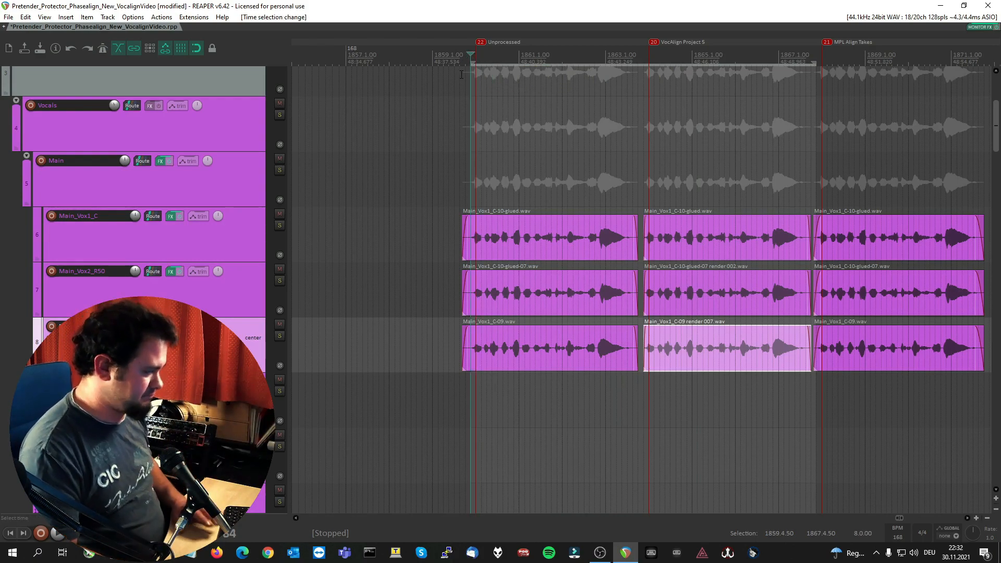
{"action": "key", "text": "space"}
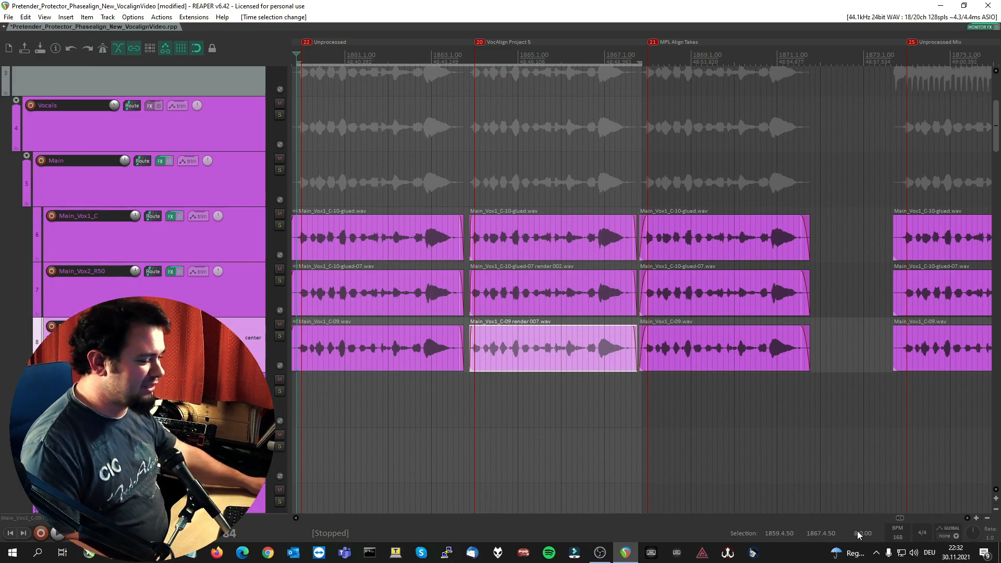
Select the three vocal items in the MPL Align Takes section
{"action": "left_click", "coordinate": [963, 519]}
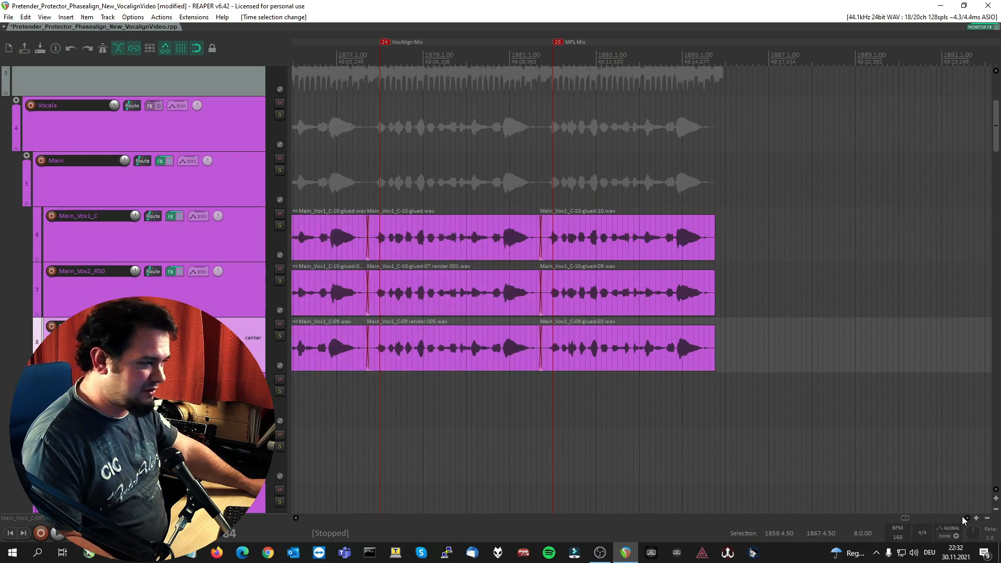
{"action": "left_click", "coordinate": [295, 518]}
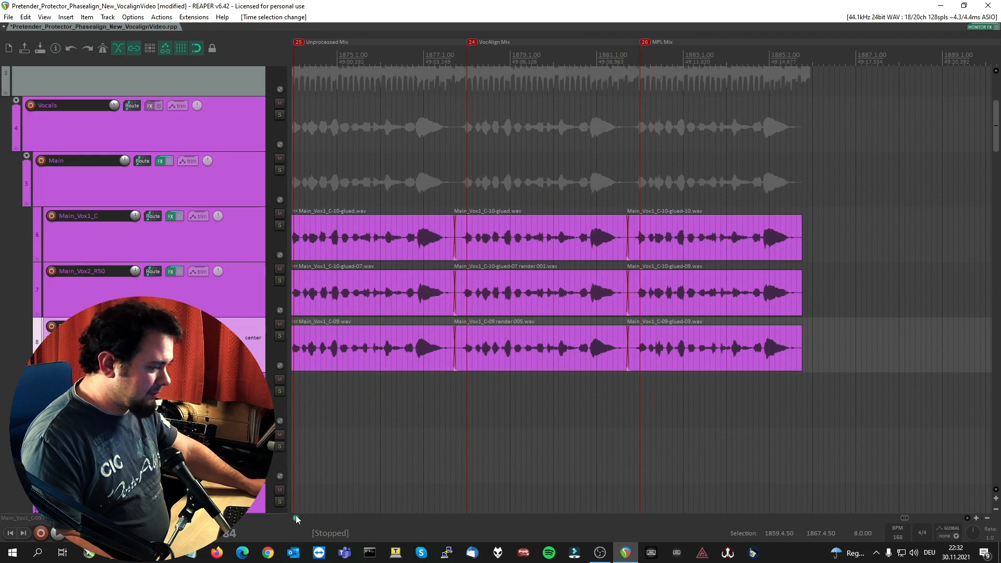
{"action": "left_click", "coordinate": [296, 517]}
{"action": "left_click", "coordinate": [297, 517]}
{"action": "left_click", "coordinate": [296, 517]}
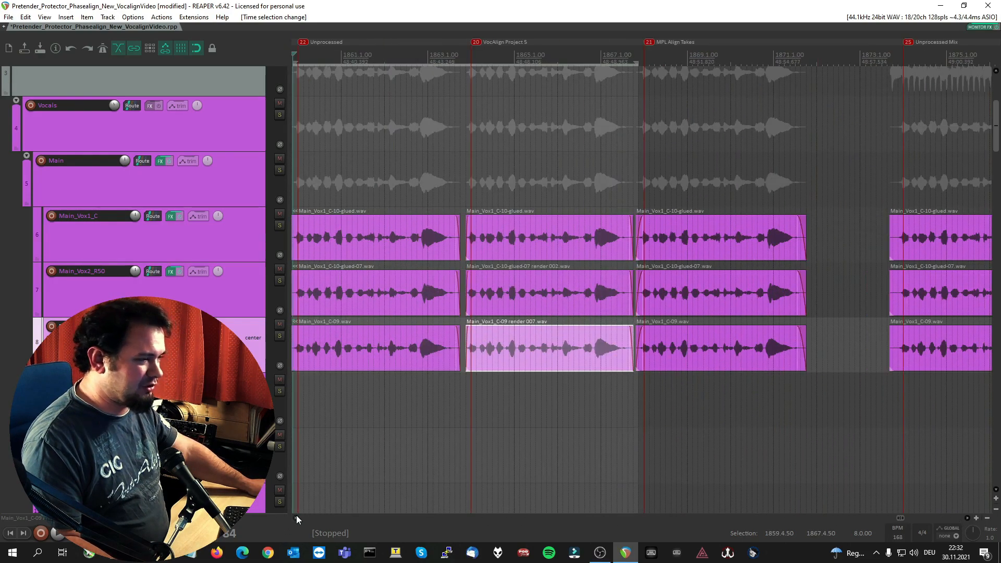
{"action": "left_click", "coordinate": [296, 517]}
{"action": "left_click_drag", "start_coordinate": [846, 179], "coordinate": [839, 398]}
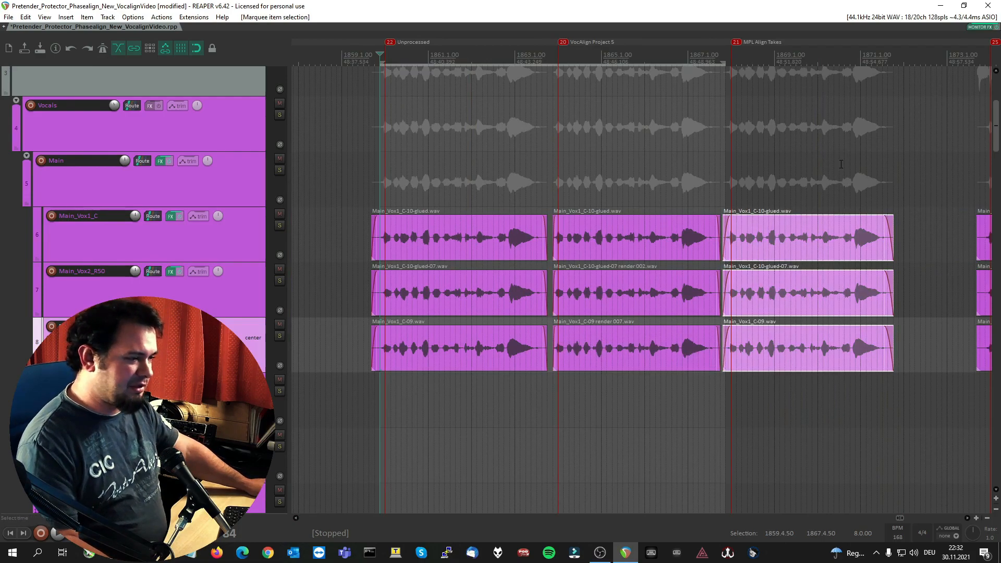
{"action": "left_click", "coordinate": [967, 517]}
{"action": "left_click", "coordinate": [968, 518]}
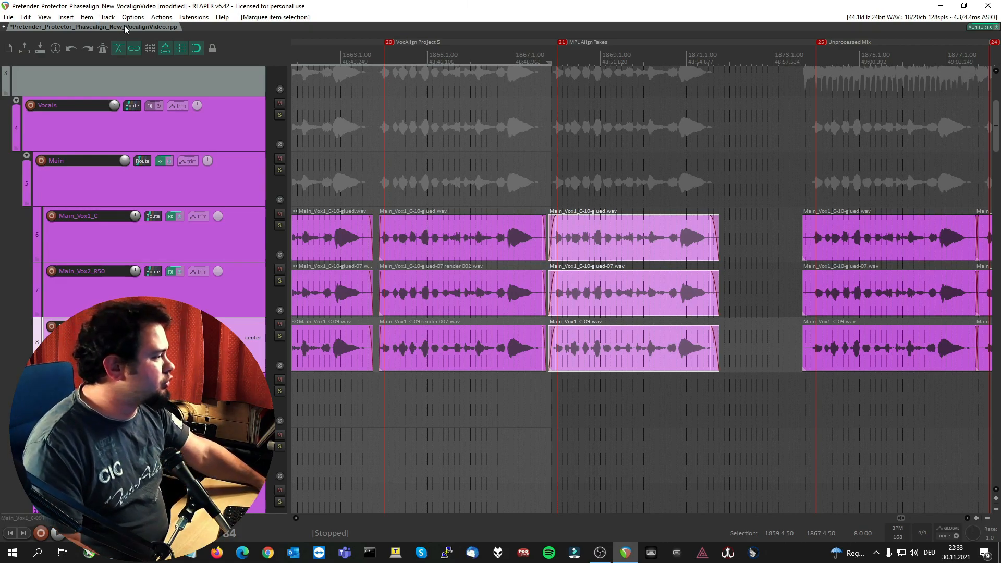
Find the mpl_Align takes.lua script in the action list with the filter "align", run it, and move its window beside the takes
{"action": "left_click", "coordinate": [161, 17]}
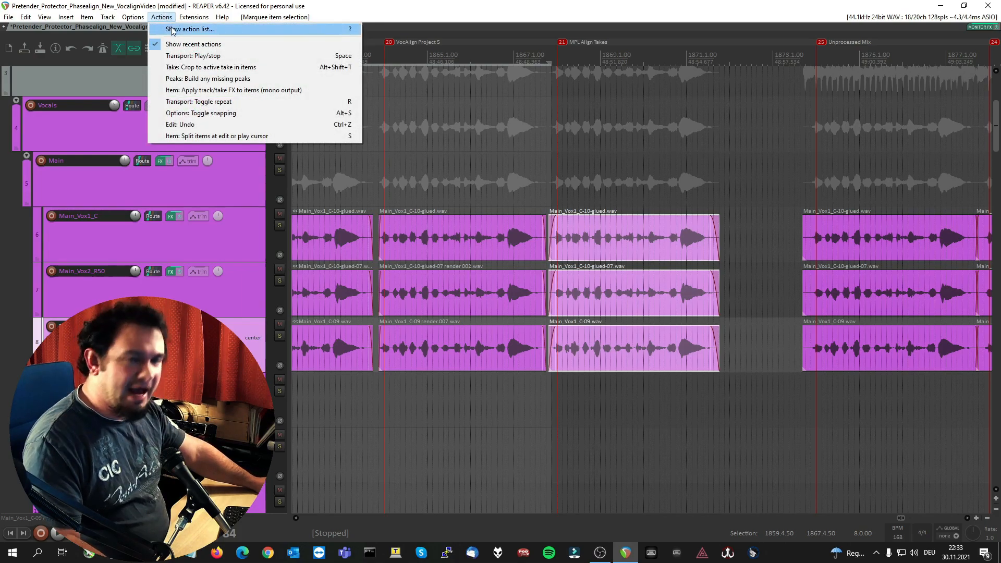
{"action": "left_click", "coordinate": [172, 28]}
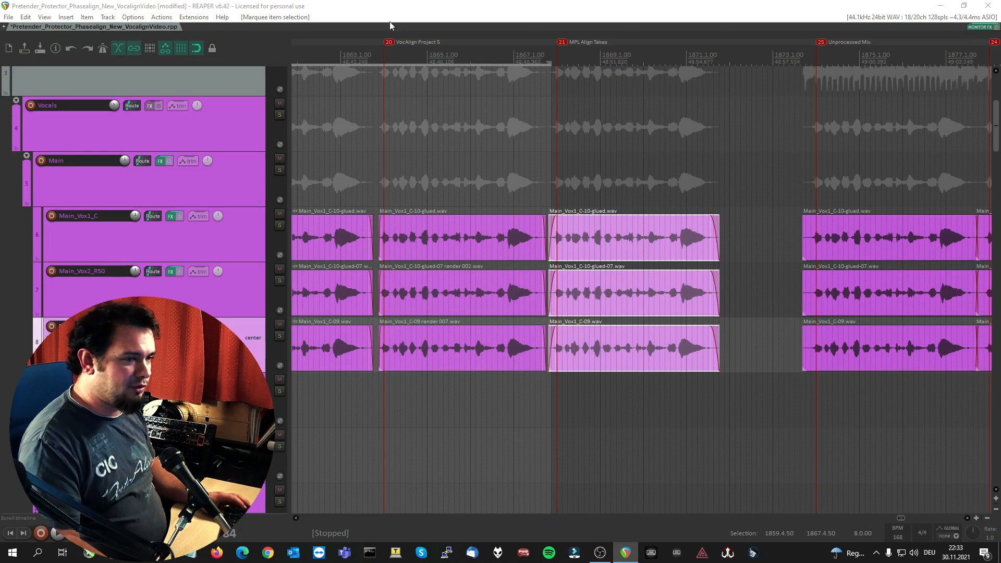
{"action": "left_click", "coordinate": [155, 17]}
{"action": "left_click", "coordinate": [166, 29]}
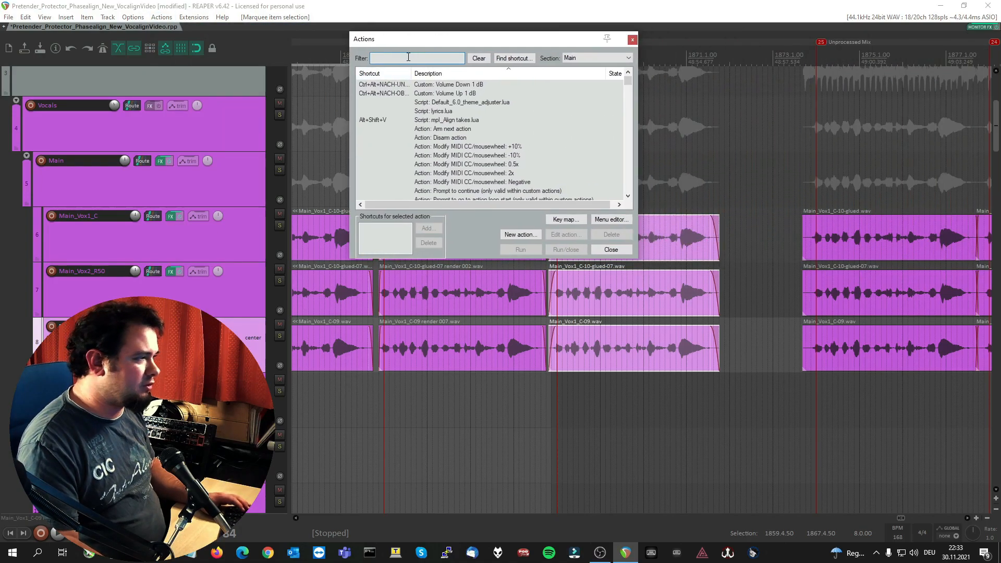
{"action": "type", "text": "align"}
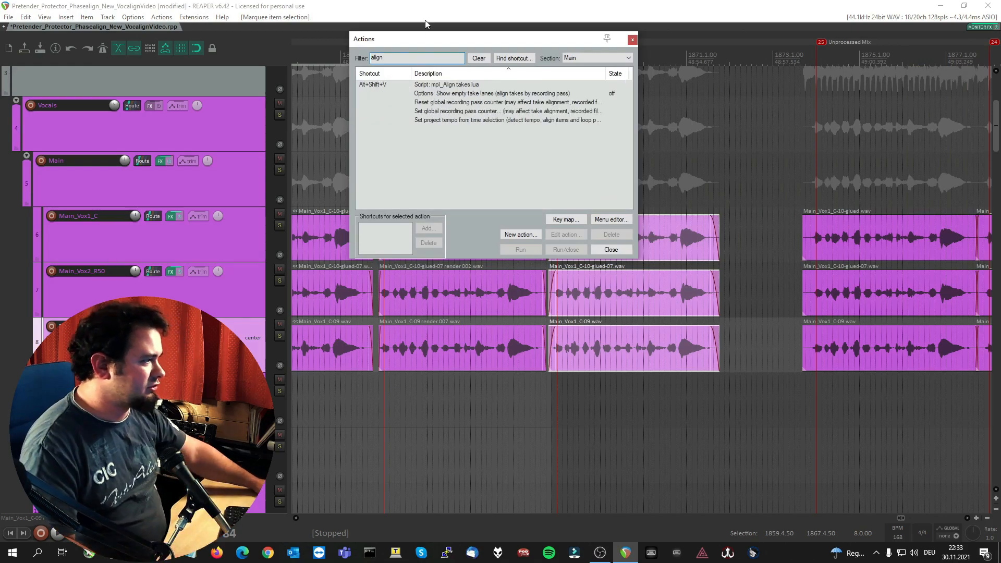
{"action": "left_click", "coordinate": [446, 85]}
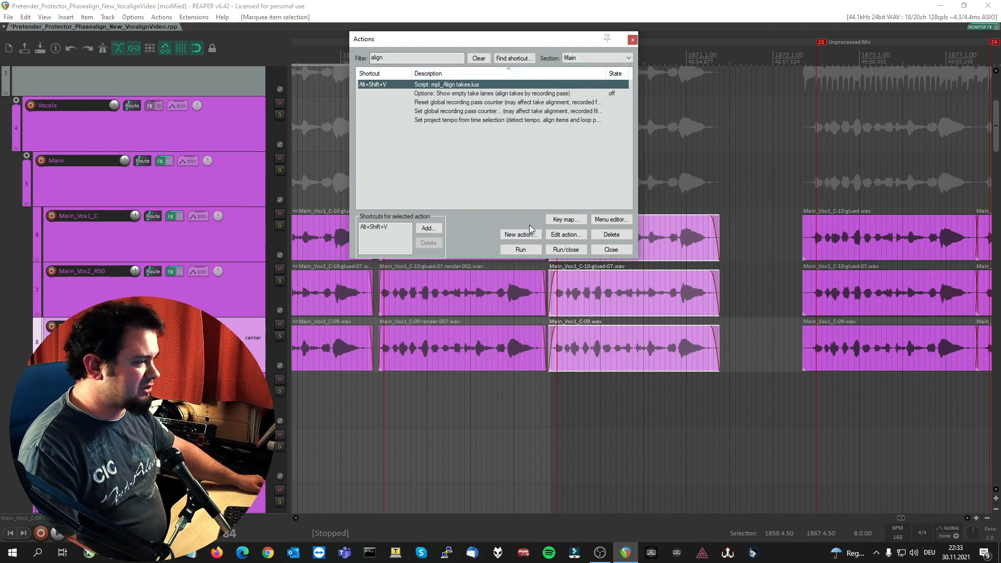
{"action": "left_click", "coordinate": [520, 249]}
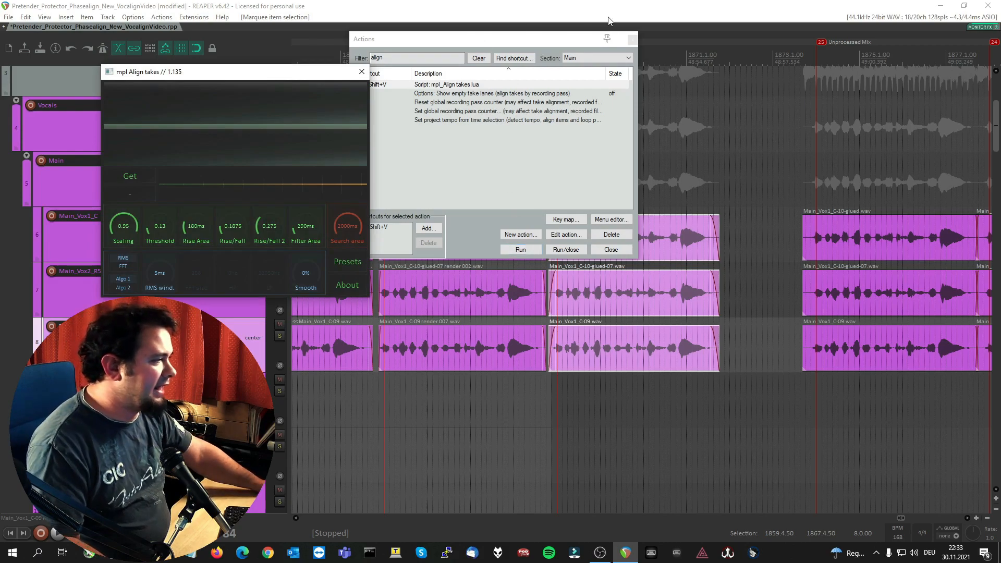
{"action": "left_click", "coordinate": [632, 39]}
{"action": "left_click_drag", "start_coordinate": [284, 73], "coordinate": [400, 68]}
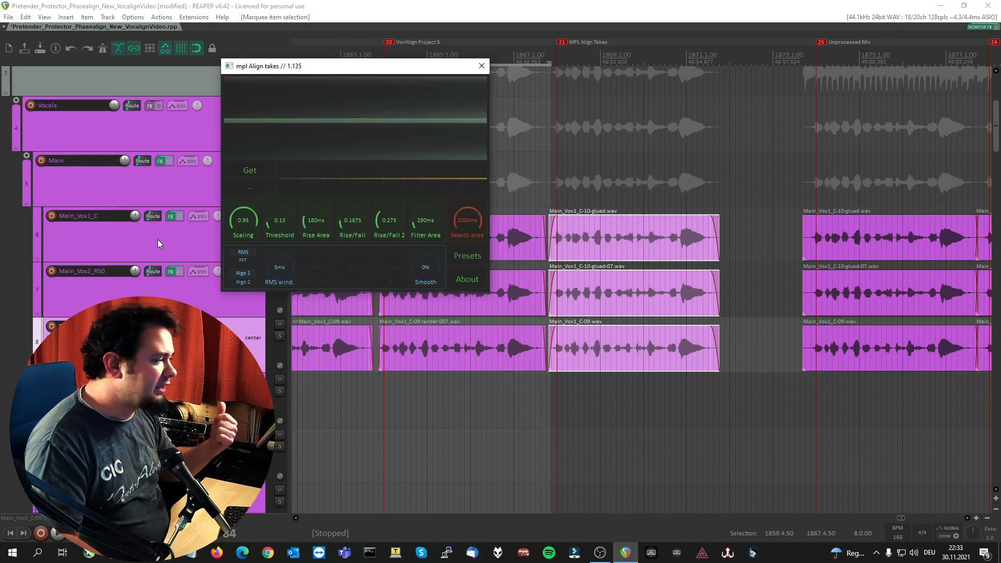
Bypass the track FX on Main_Vox1_C and Main_Vox2_R50 and load their two MPL Align Takes items into the mpl aligner
{"action": "left_click", "coordinate": [180, 216]}
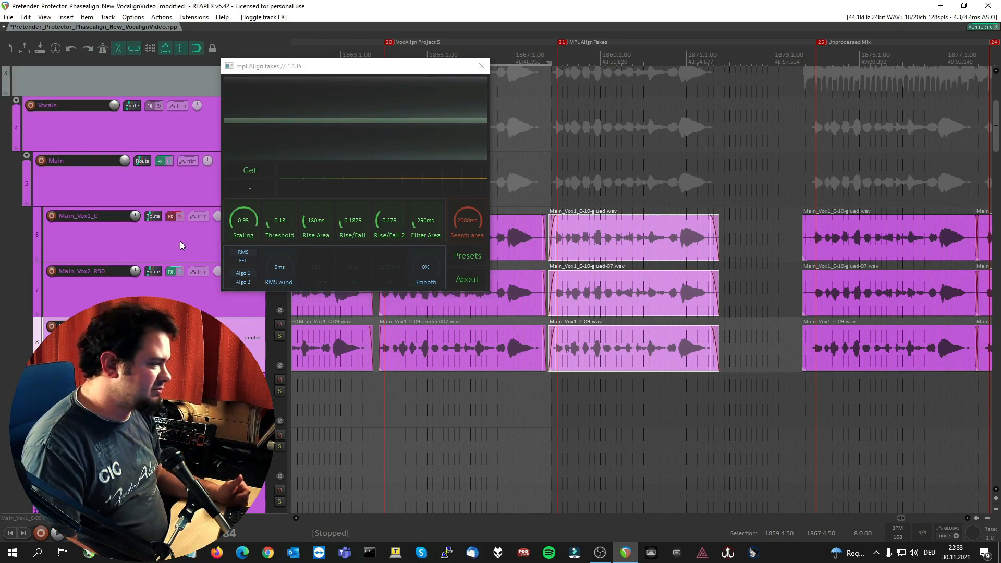
{"action": "left_click", "coordinate": [180, 272]}
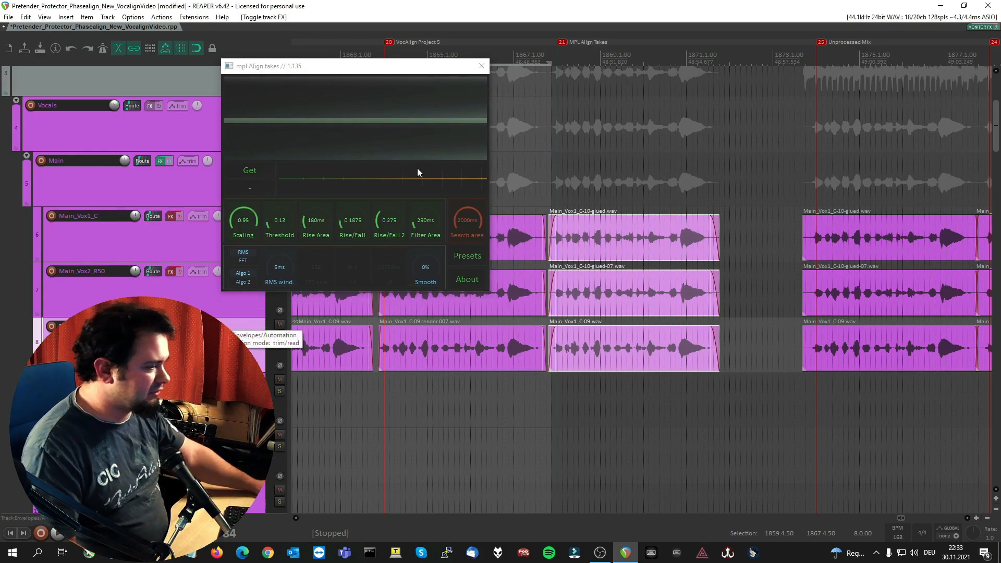
{"action": "left_click", "coordinate": [616, 237]}
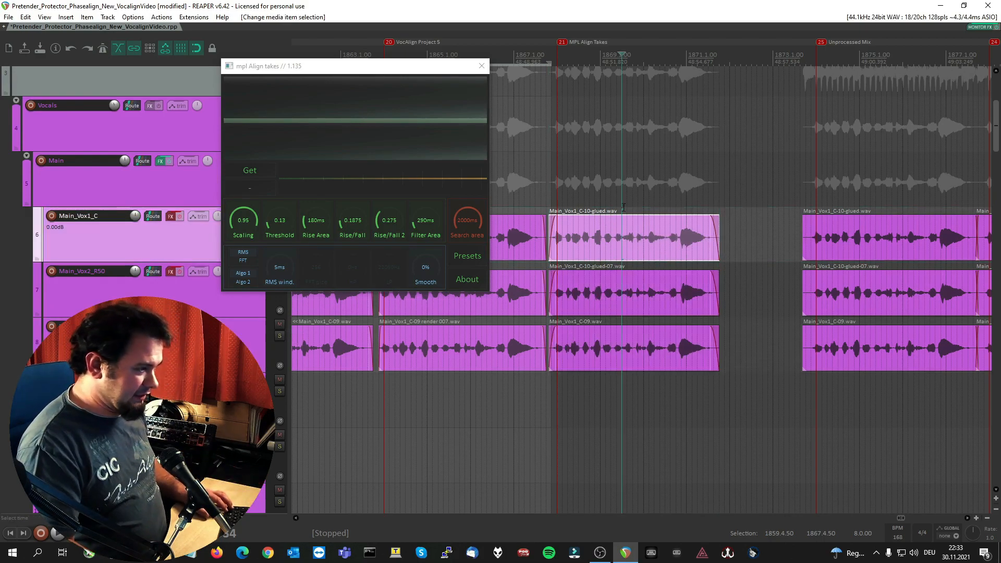
{"action": "left_click", "coordinate": [621, 283], "text": "ctrl"}
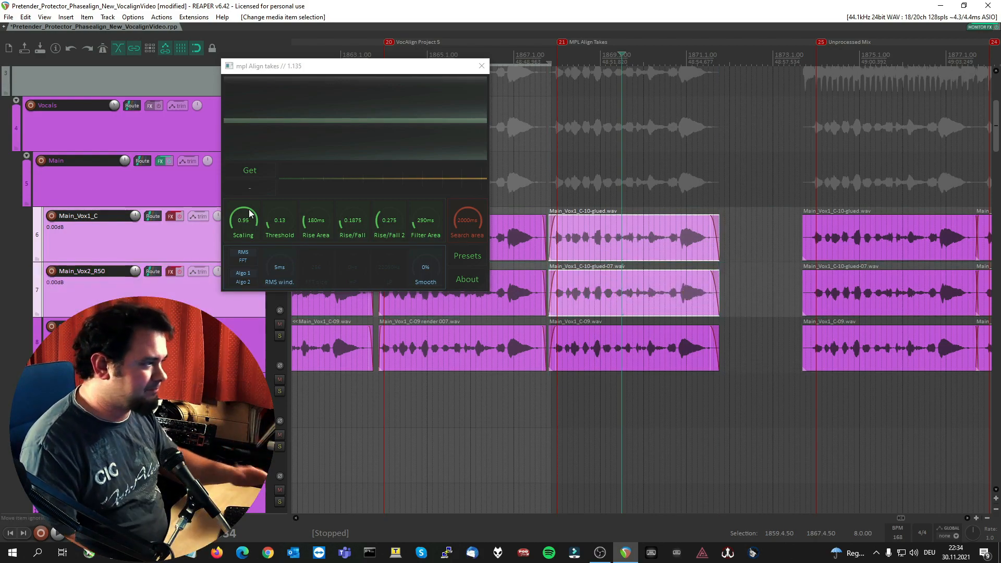
{"action": "left_click", "coordinate": [254, 170]}
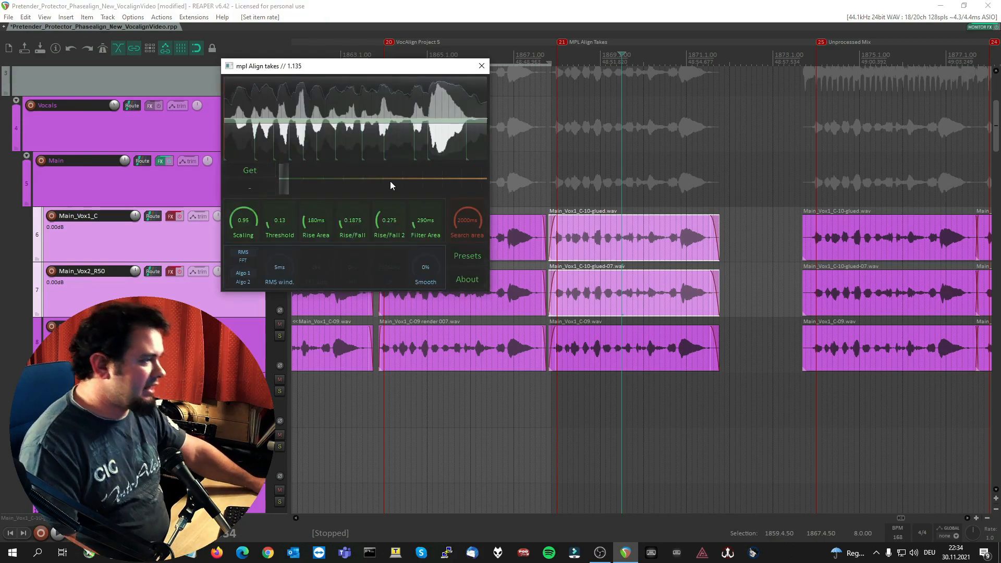
{"action": "mouse_move", "coordinate": [333, 88]}
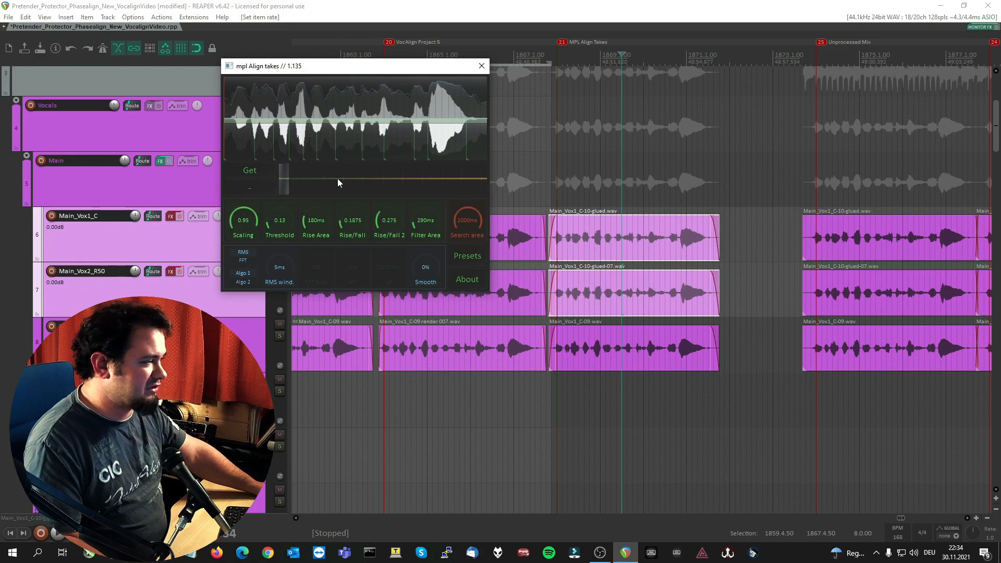
Apply the alignment to the Main_Vox2_R50 take at full strength and inspect the resulting stretch markers against Main_Vox1_C
{"action": "left_click", "coordinate": [285, 183]}
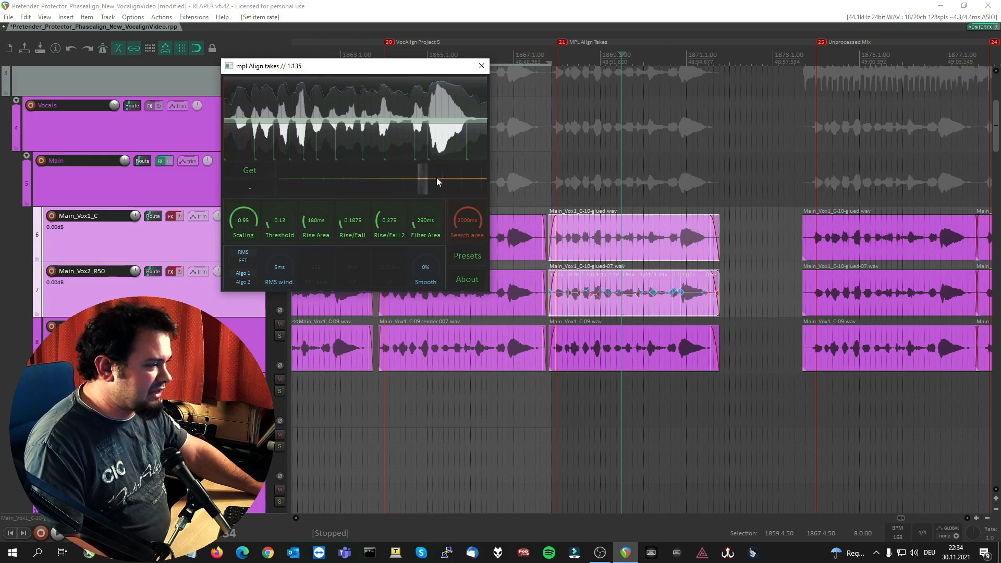
{"action": "left_click_drag", "start_coordinate": [484, 182], "coordinate": [488, 182]}
{"action": "left_click", "coordinate": [596, 246]}
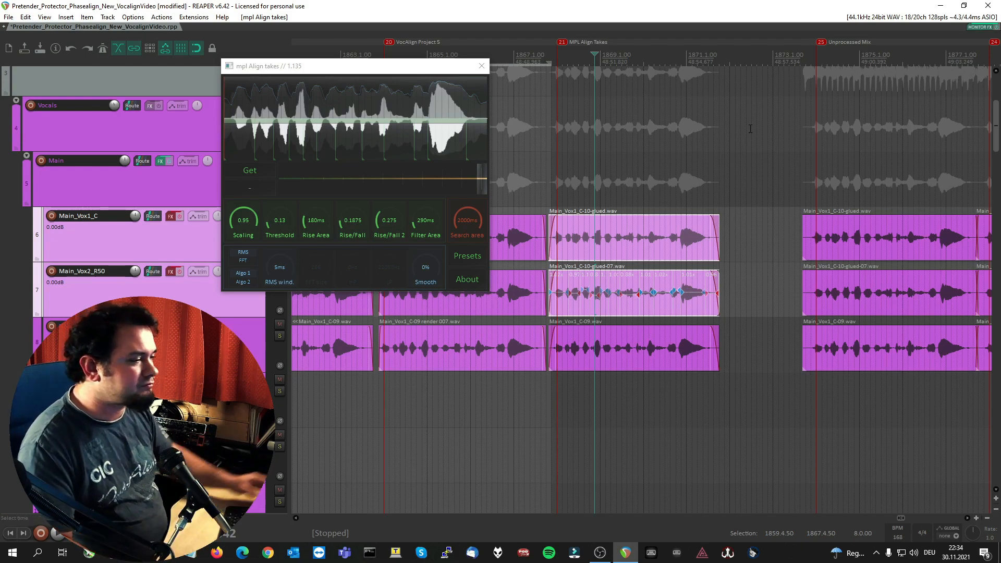
{"action": "scroll", "coordinate": [658, 263], "scroll_direction": "up", "scroll_amount": 8}
{"action": "scroll", "coordinate": [619, 261], "scroll_direction": "down", "scroll_amount": 2}
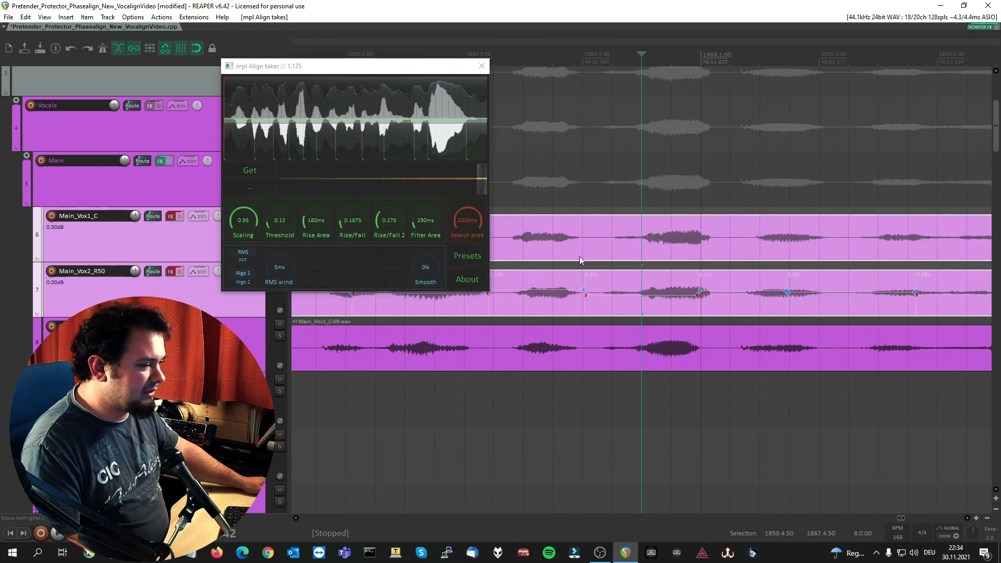
{"action": "mouse_move", "coordinate": [483, 174]}
{"action": "left_mouse_down"}
{"action": "mouse_move", "coordinate": [266, 179]}
{"action": "mouse_move", "coordinate": [495, 180]}
{"action": "mouse_move", "coordinate": [242, 175]}
{"action": "mouse_move", "coordinate": [488, 188]}
{"action": "left_mouse_up"}
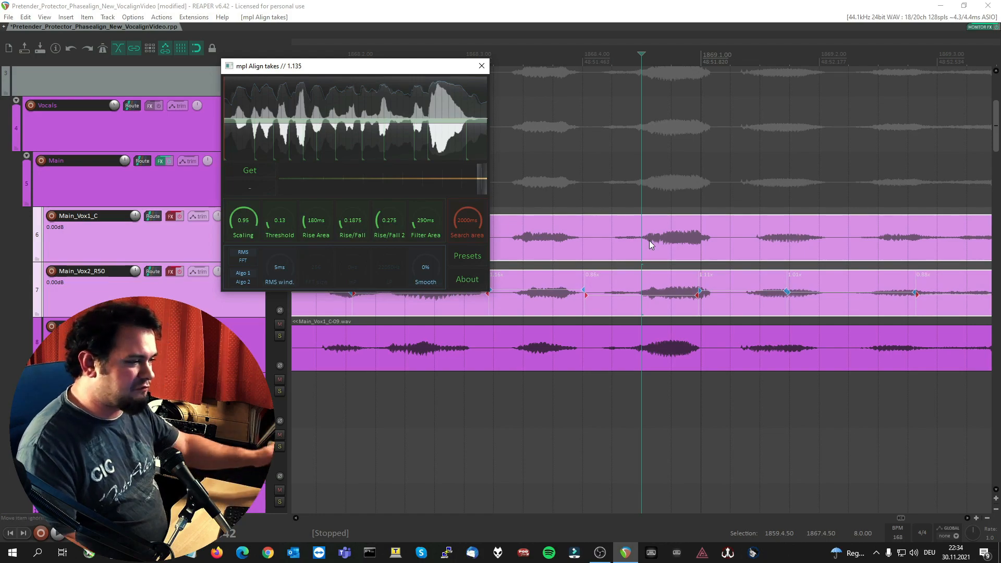
Glue the aligned Main_Vox1_C and Main_Vox2_R50 items in the MPL Align Takes section and close the aligner
{"action": "right_click", "coordinate": [658, 291]}
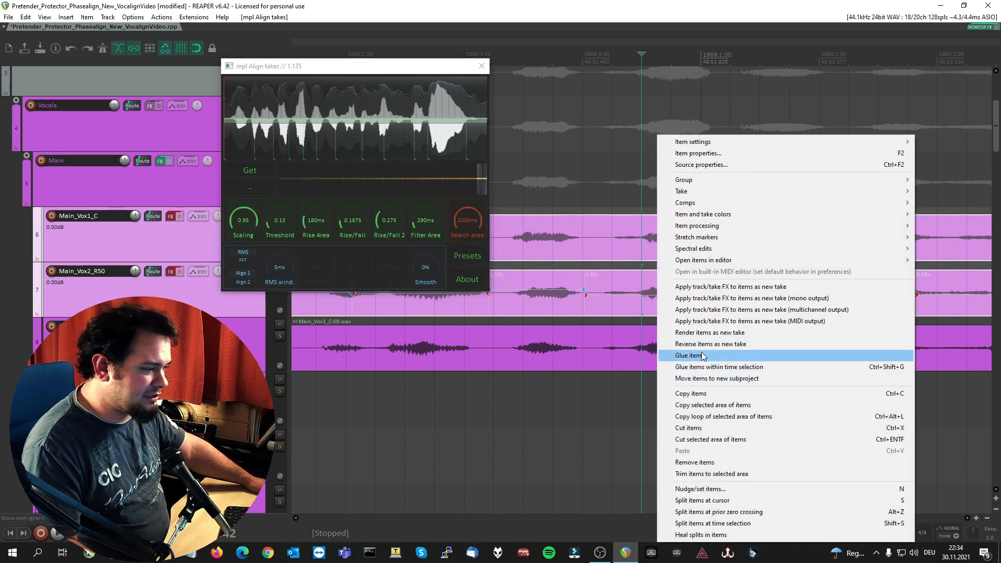
{"action": "left_click", "coordinate": [702, 356]}
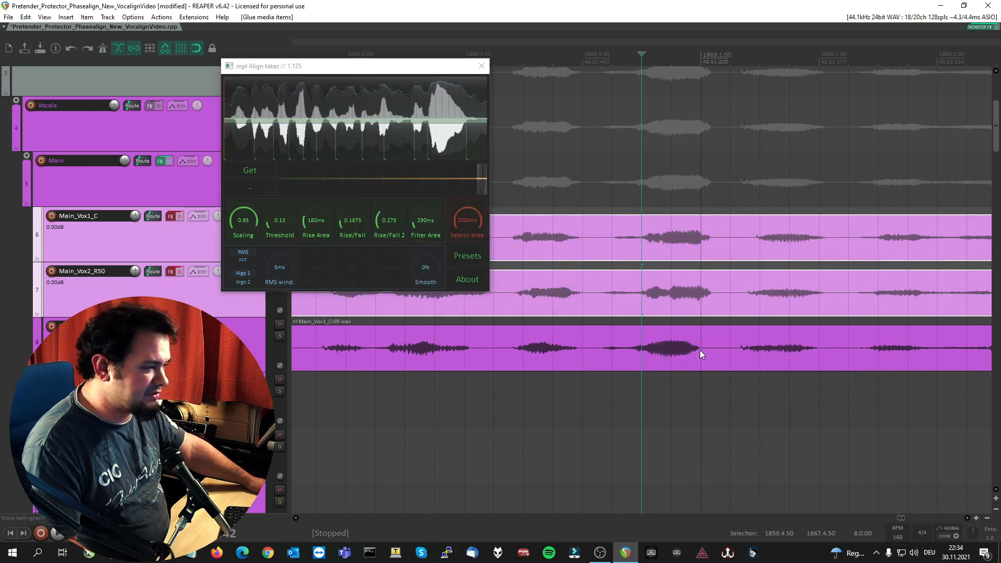
{"action": "left_click", "coordinate": [481, 66]}
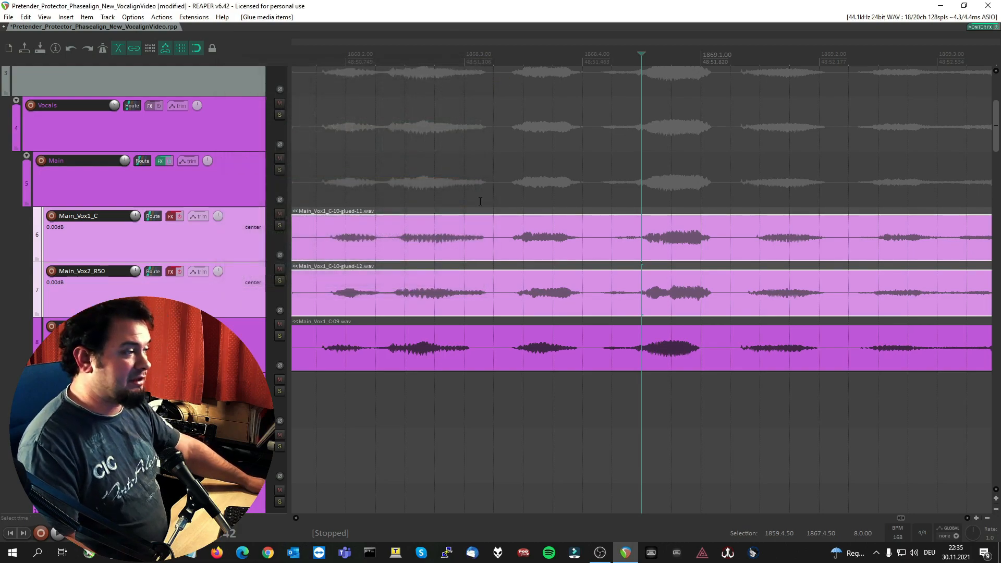
Load the Main_Vox1_C item and the third vocal item of the MPL Align Takes section into a reopened mpl aligner
{"action": "left_click", "coordinate": [493, 159]}
{"action": "left_click", "coordinate": [493, 246]}
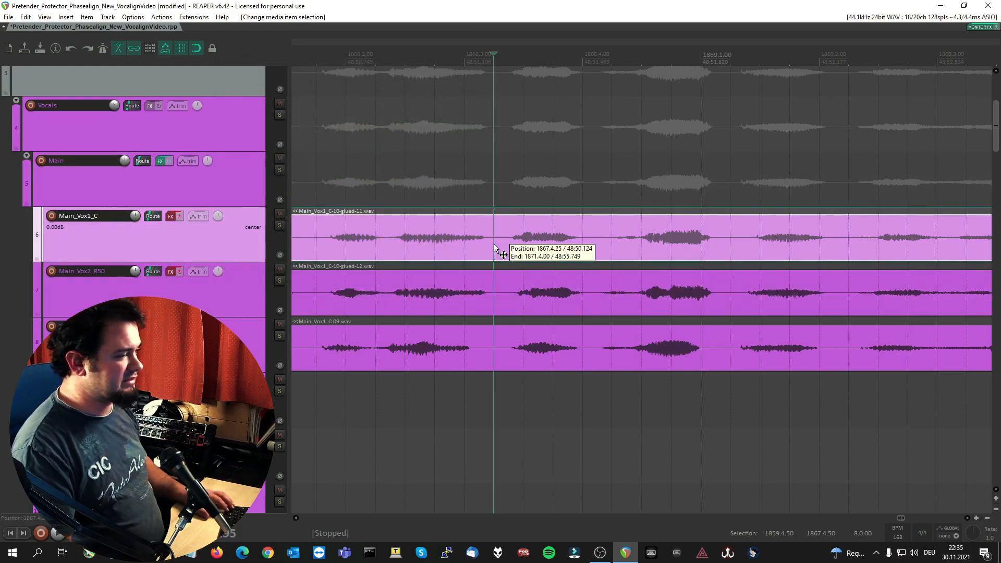
{"action": "left_click", "coordinate": [509, 349], "text": "ctrl"}
{"action": "scroll", "coordinate": [498, 220], "scroll_direction": "down", "scroll_amount": 3}
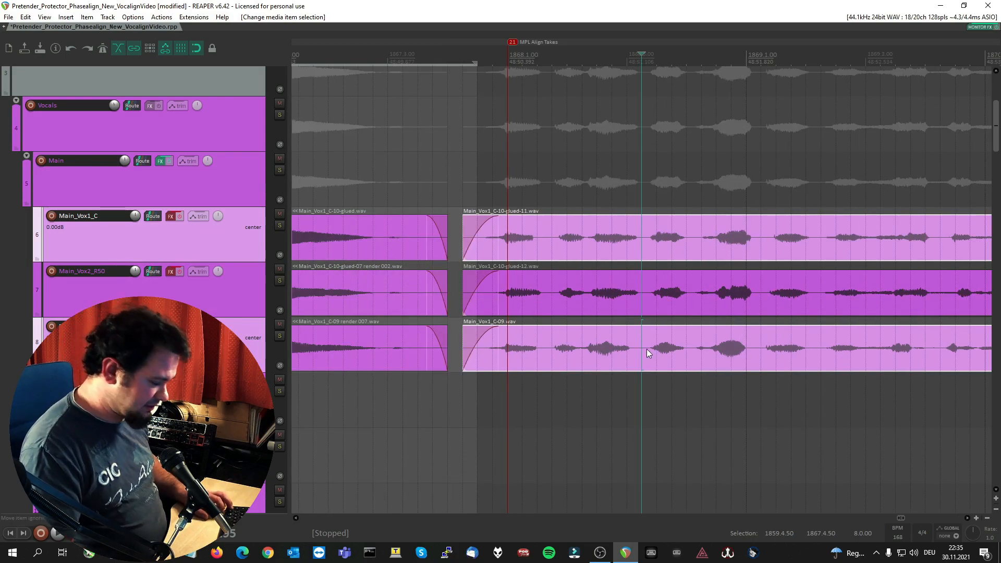
{"action": "key", "text": "shift+alt+a"}
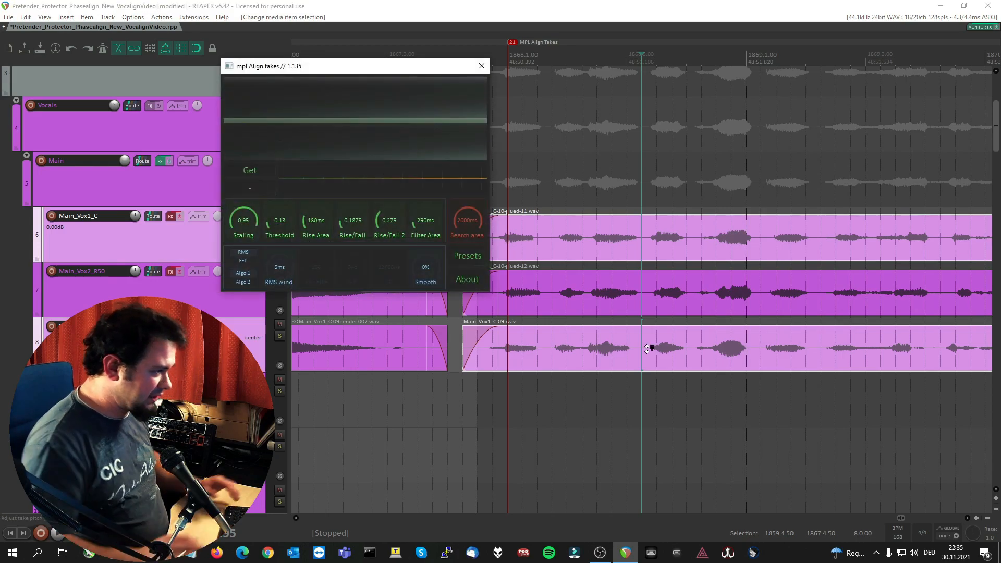
{"action": "left_click", "coordinate": [260, 169]}
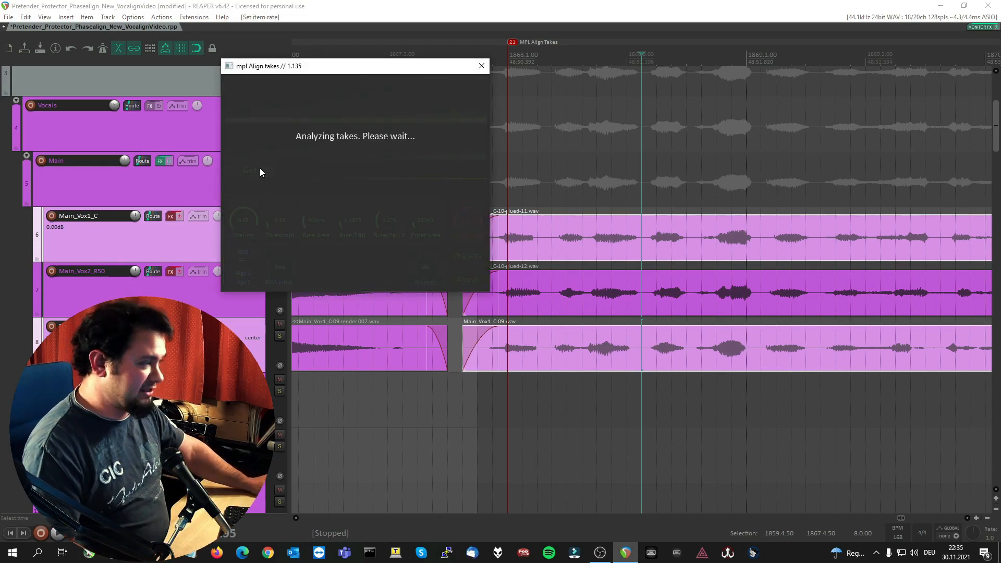
Align the third vocal take to Main_Vox1_C at full strength and glue both items
{"action": "left_click_drag", "start_coordinate": [284, 176], "coordinate": [549, 171]}
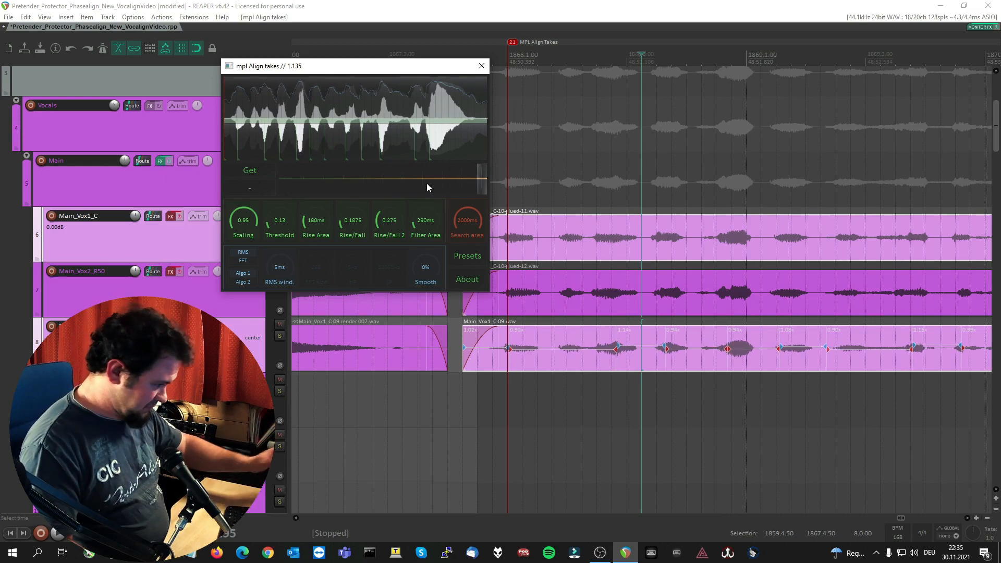
{"action": "right_click", "coordinate": [582, 343]}
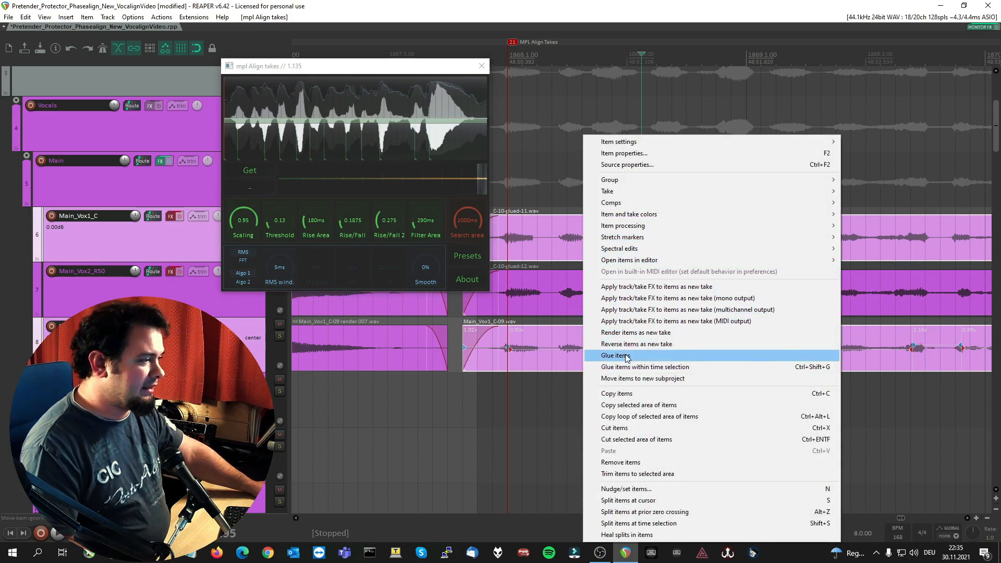
{"action": "left_click", "coordinate": [626, 357]}
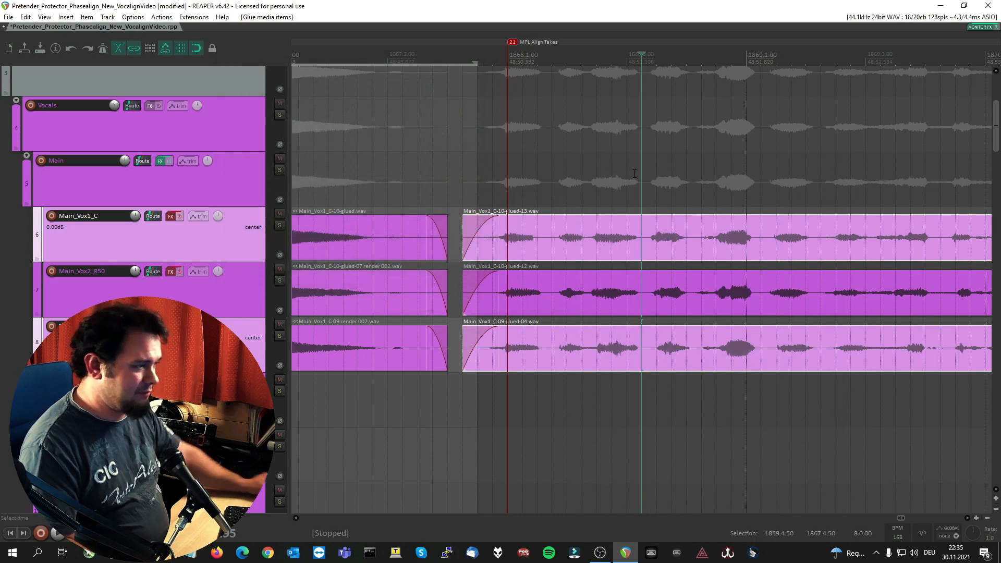
Extend the end of the time selection past the MPL Align Takes section to 1871.4.75
{"action": "scroll", "coordinate": [620, 154], "scroll_direction": "down", "scroll_amount": 2}
{"action": "scroll", "coordinate": [616, 171], "scroll_direction": "up", "scroll_amount": 2}
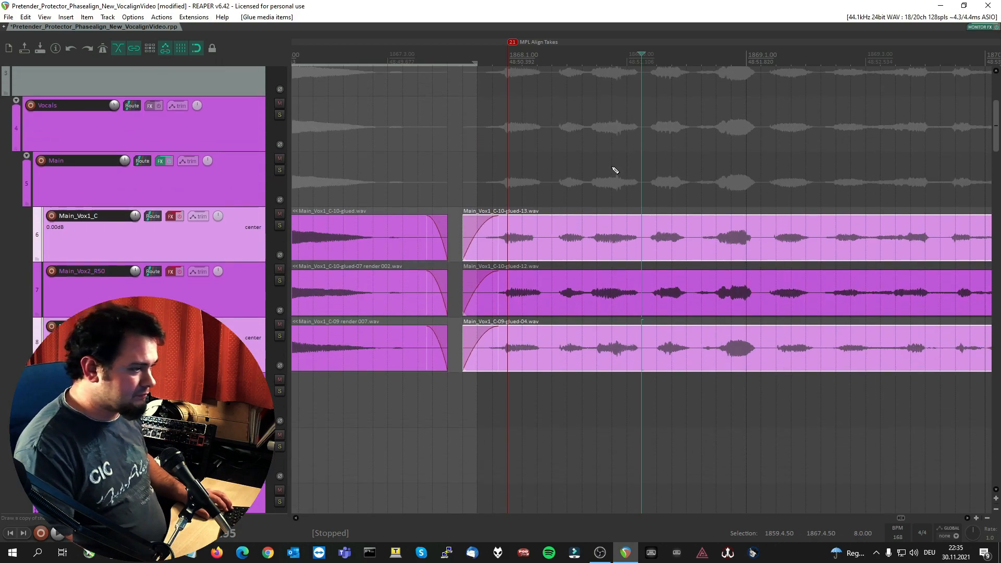
{"action": "scroll", "coordinate": [616, 161], "scroll_direction": "down", "scroll_amount": 3}
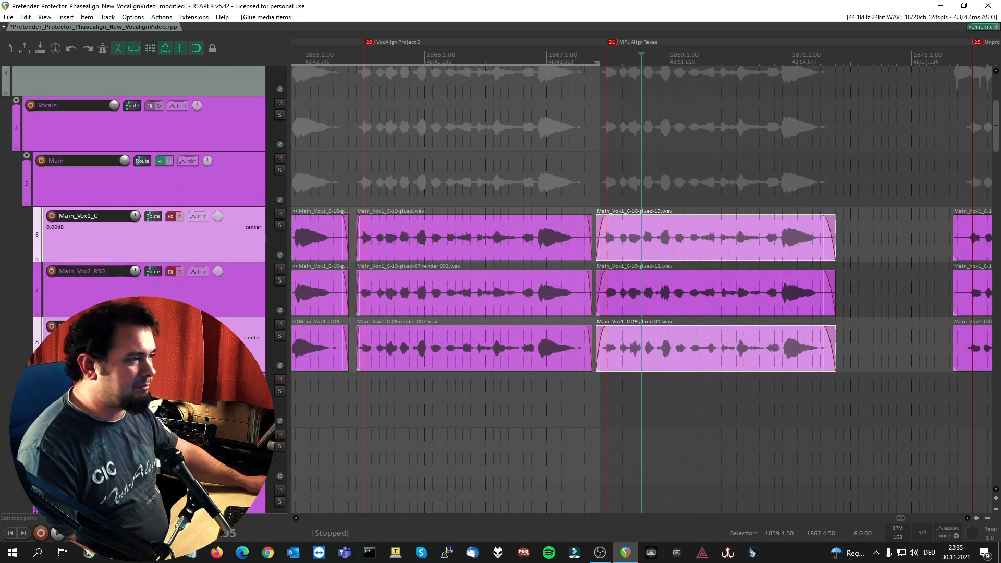
{"action": "left_click", "coordinate": [606, 60]}
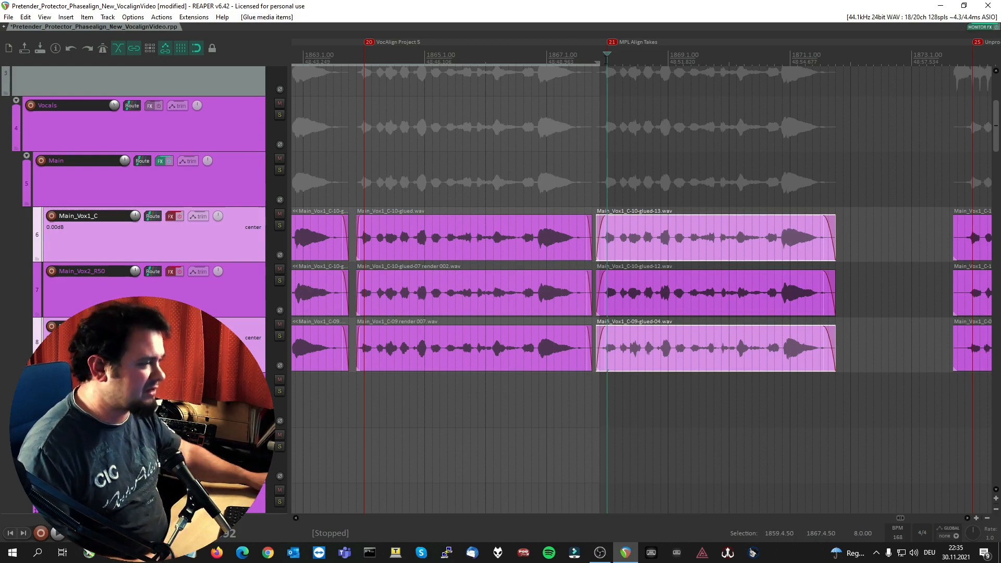
{"action": "scroll", "coordinate": [615, 71], "scroll_direction": "down", "scroll_amount": 2}
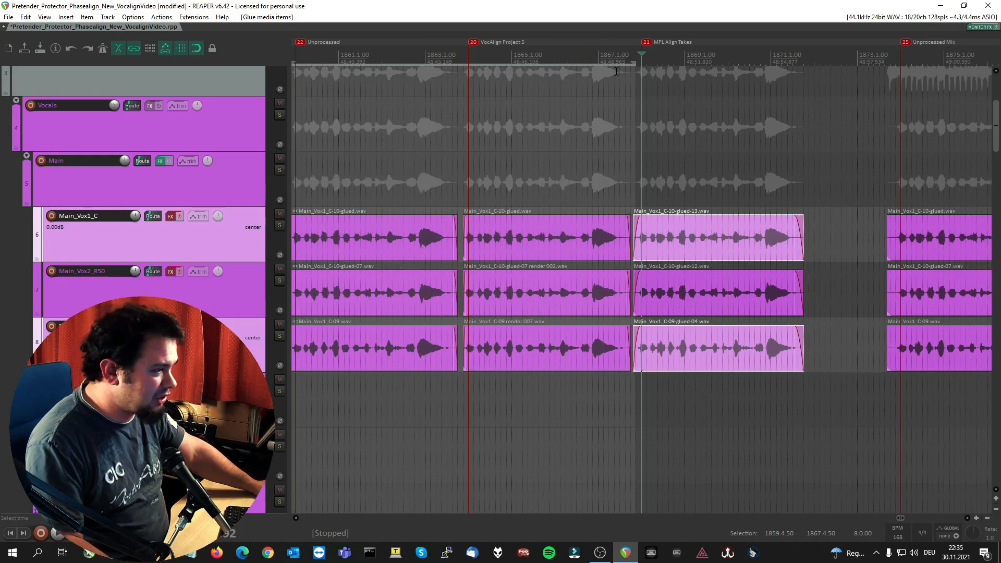
{"action": "scroll", "coordinate": [447, 62], "scroll_direction": "down", "scroll_amount": 2}
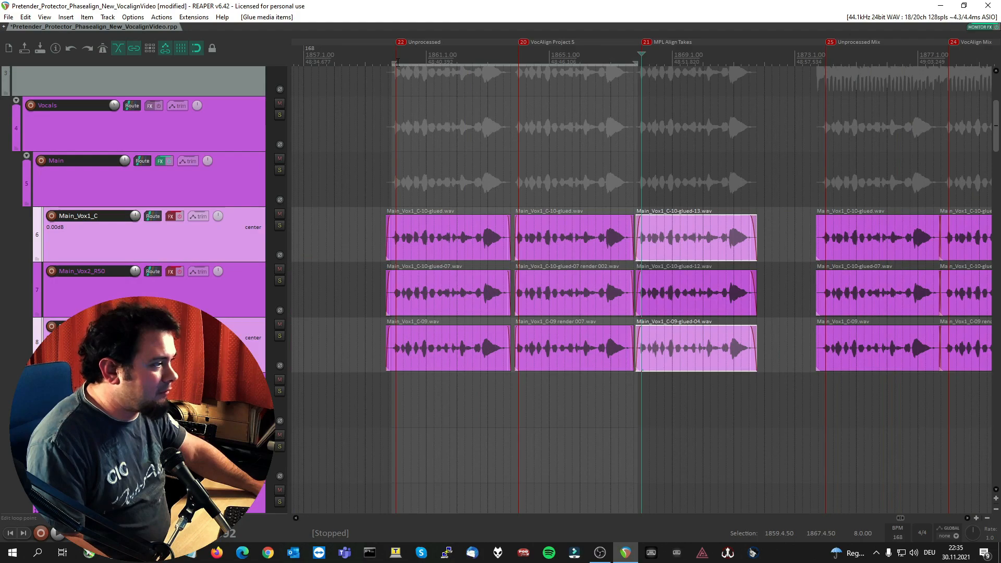
{"action": "left_click_drag", "start_coordinate": [636, 62], "coordinate": [761, 61]}
{"action": "scroll", "coordinate": [774, 66], "scroll_direction": "up", "scroll_amount": 3}
{"action": "scroll", "coordinate": [859, 67], "scroll_direction": "up", "scroll_amount": 2}
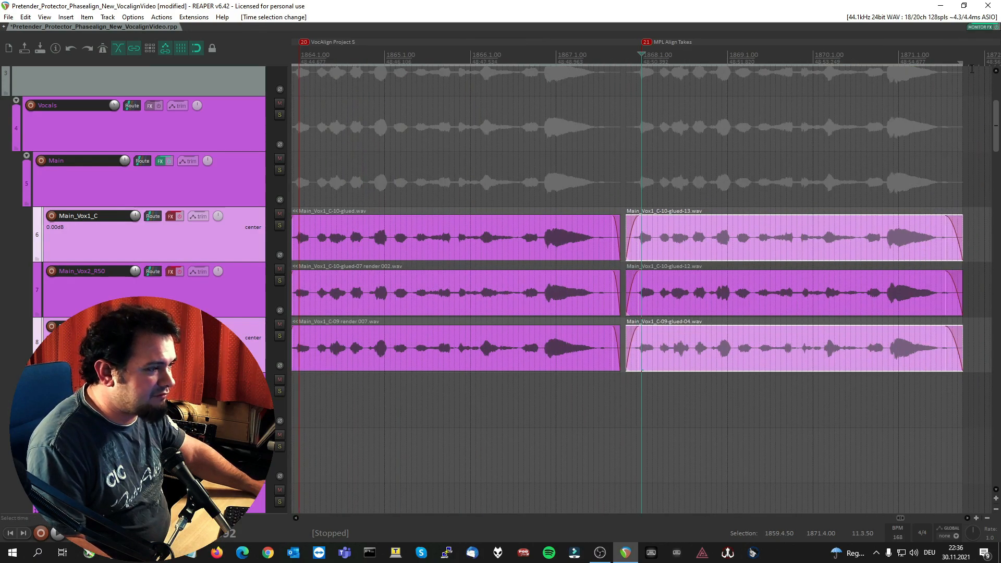
{"action": "left_click_drag", "start_coordinate": [963, 63], "coordinate": [978, 63]}
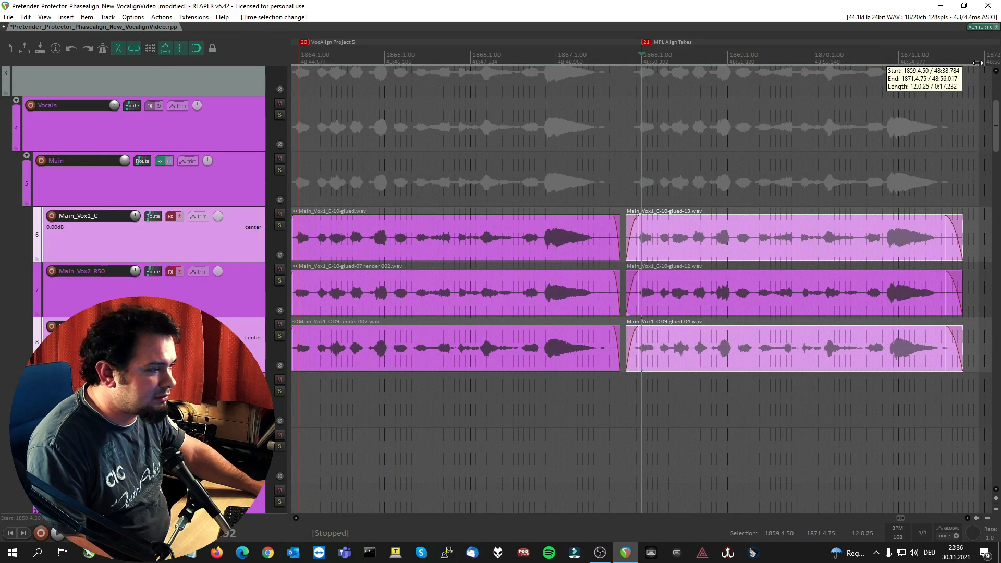
{"action": "scroll", "coordinate": [758, 63], "scroll_direction": "down", "scroll_amount": 2}
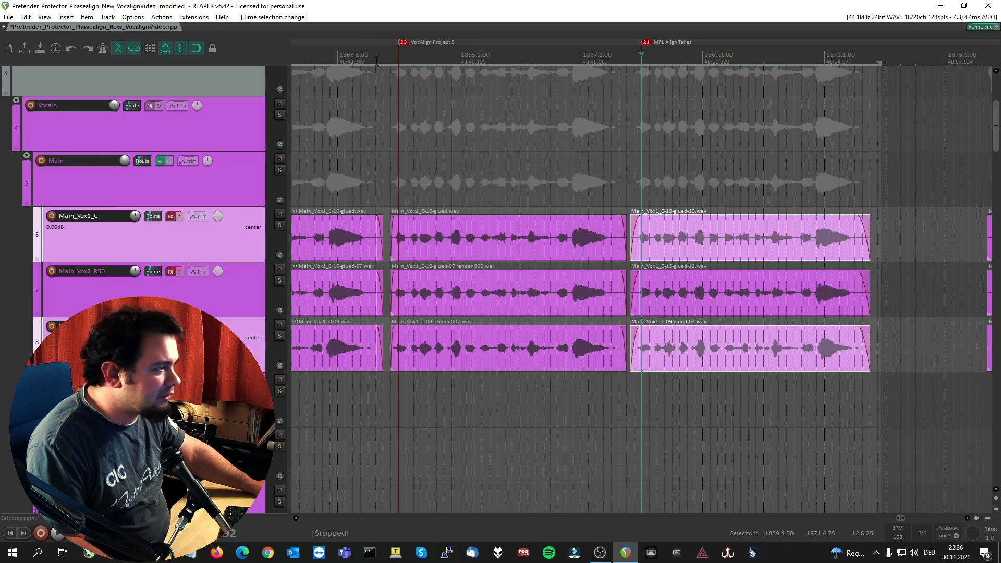
Set the time selection to run from 1863.4.50 to 1871.4.50, covering the VocAlign Project 5 and MPL Align Takes sections
{"action": "left_click", "coordinate": [399, 58]}
{"action": "scroll", "coordinate": [399, 59], "scroll_direction": "up", "scroll_amount": 1}
{"action": "scroll", "coordinate": [375, 59], "scroll_direction": "down", "scroll_amount": 2}
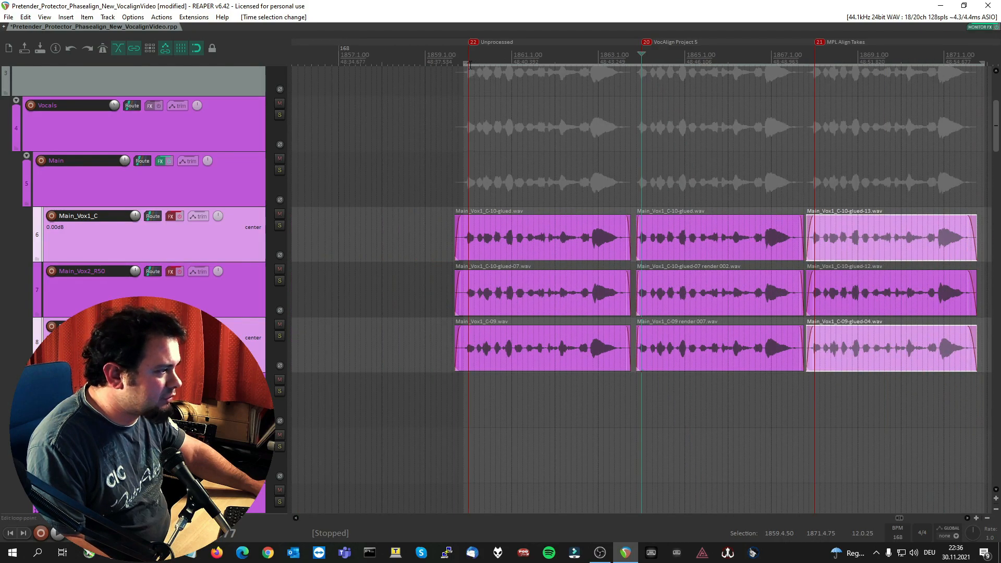
{"action": "left_click_drag", "start_coordinate": [464, 62], "coordinate": [647, 63]}
{"action": "scroll", "coordinate": [660, 79], "scroll_direction": "up", "scroll_amount": 3}
{"action": "scroll", "coordinate": [665, 88], "scroll_direction": "down", "scroll_amount": 4}
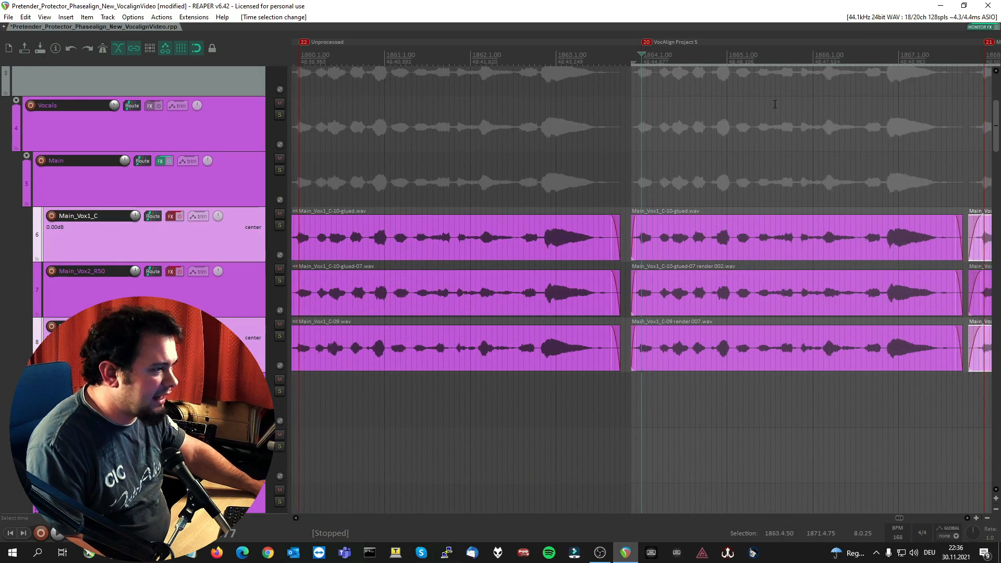
{"action": "scroll", "coordinate": [819, 57], "scroll_direction": "up", "scroll_amount": 3}
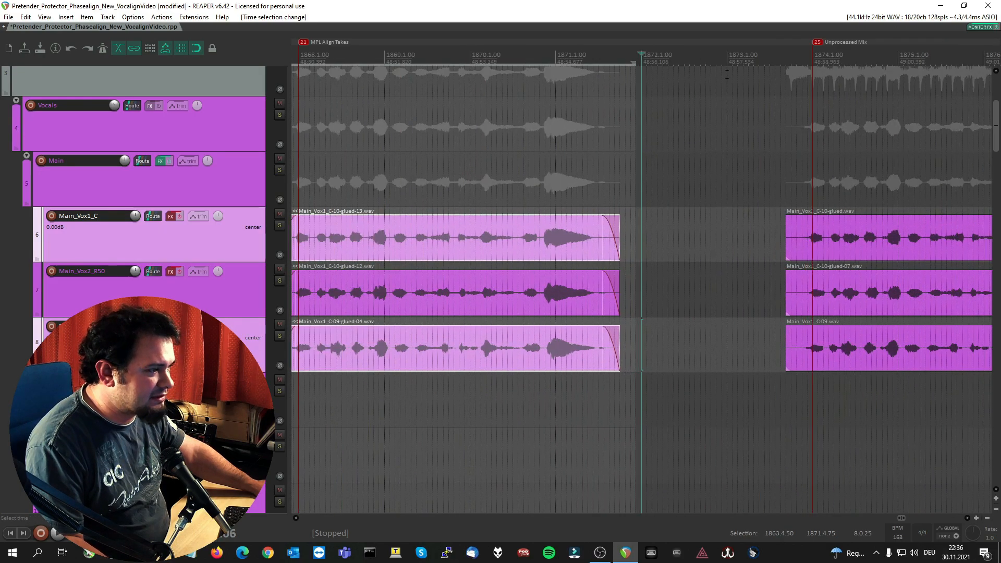
{"action": "left_click_drag", "start_coordinate": [634, 63], "coordinate": [627, 63]}
{"action": "scroll", "coordinate": [571, 93], "scroll_direction": "down", "scroll_amount": 4}
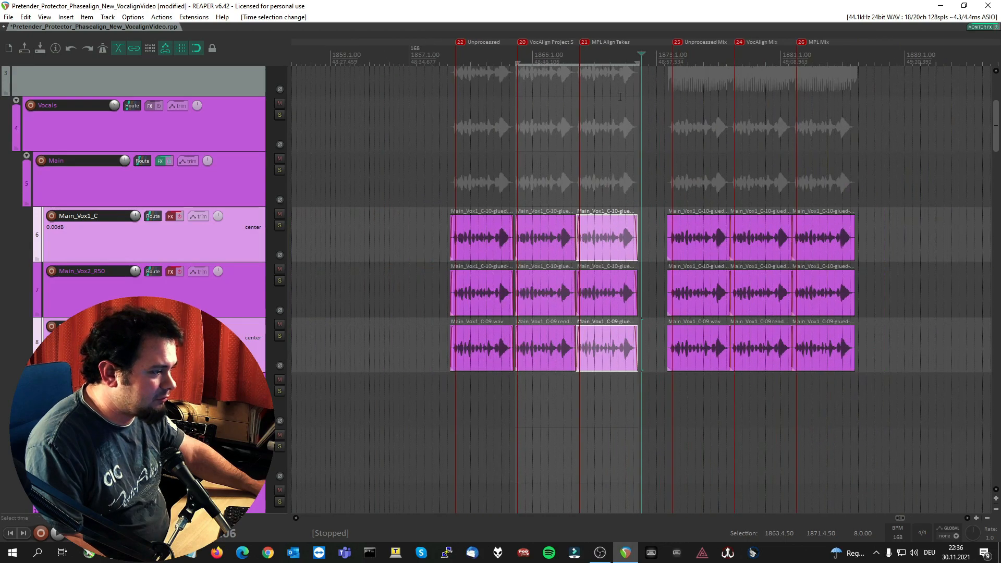
Play the vocals from just before the Unprocessed section through the VocAlign Project 5 and MPL Align Takes sections
{"action": "left_click", "coordinate": [504, 55]}
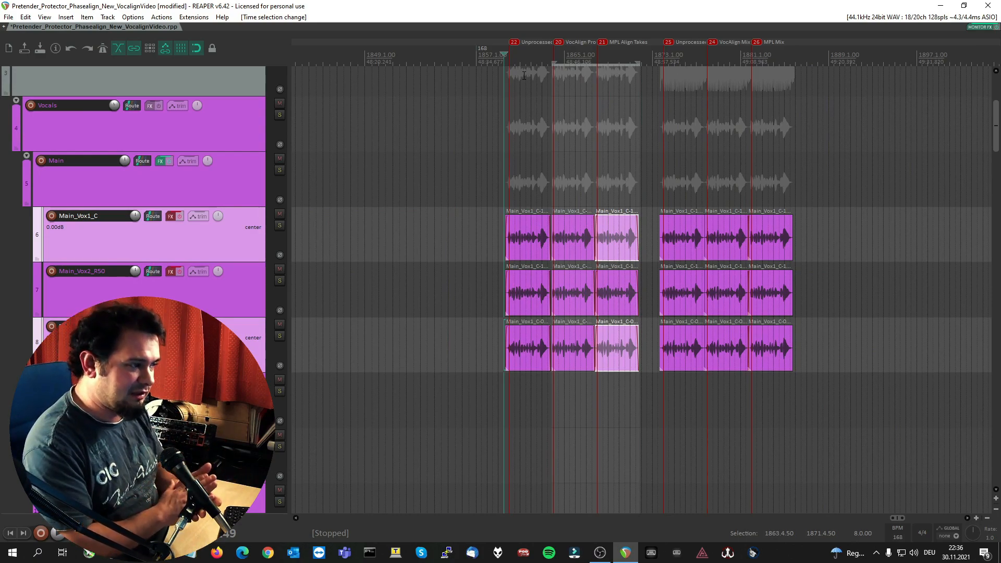
{"action": "key", "text": "space"}
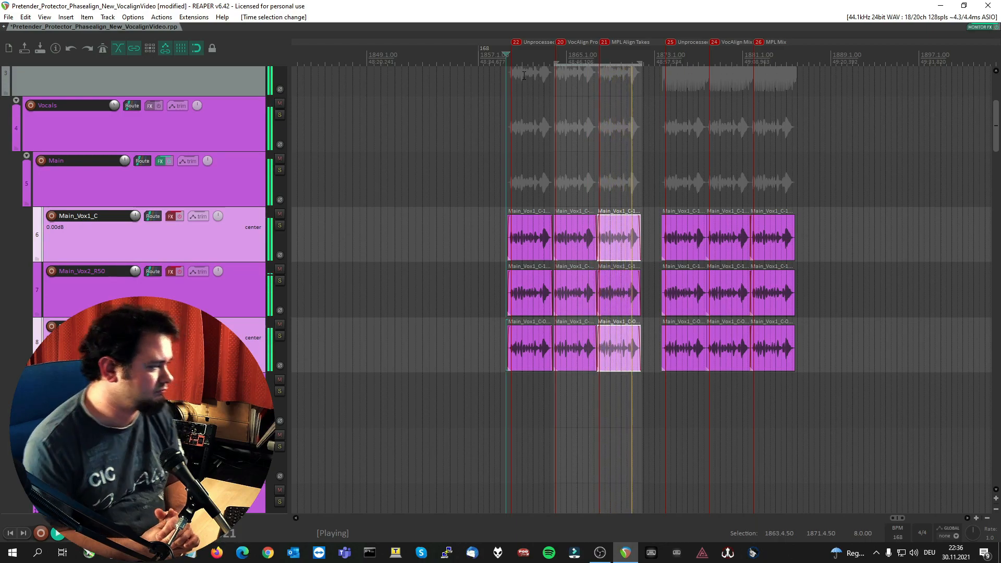
{"action": "key", "text": "space"}
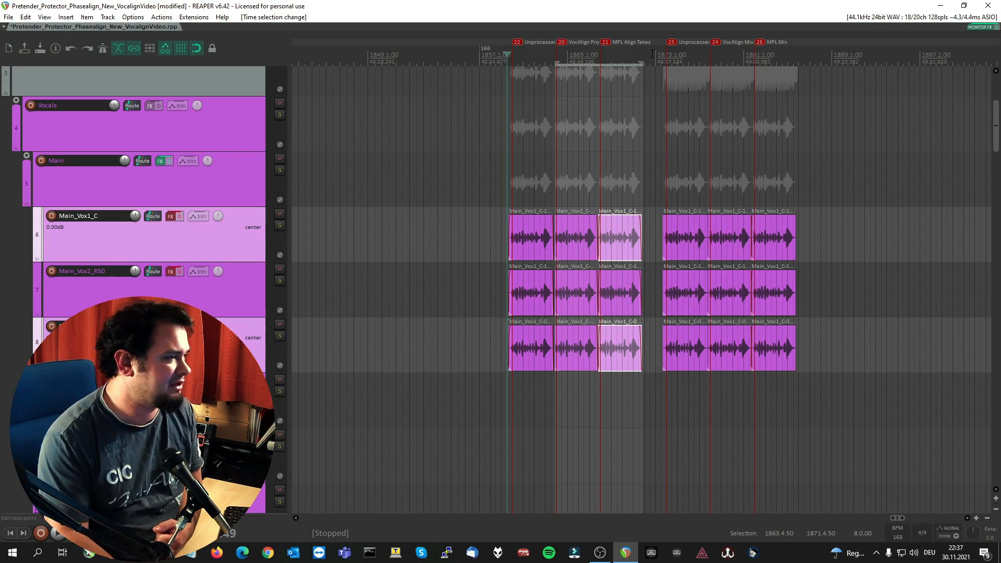
Play the full mix from just before the Unprocessed Mix section through the VocAlign Mix and MPL Mix sections
{"action": "scroll", "coordinate": [821, 51], "scroll_direction": "up", "scroll_amount": 4}
{"action": "scroll", "coordinate": [893, 54], "scroll_direction": "up", "scroll_amount": 3}
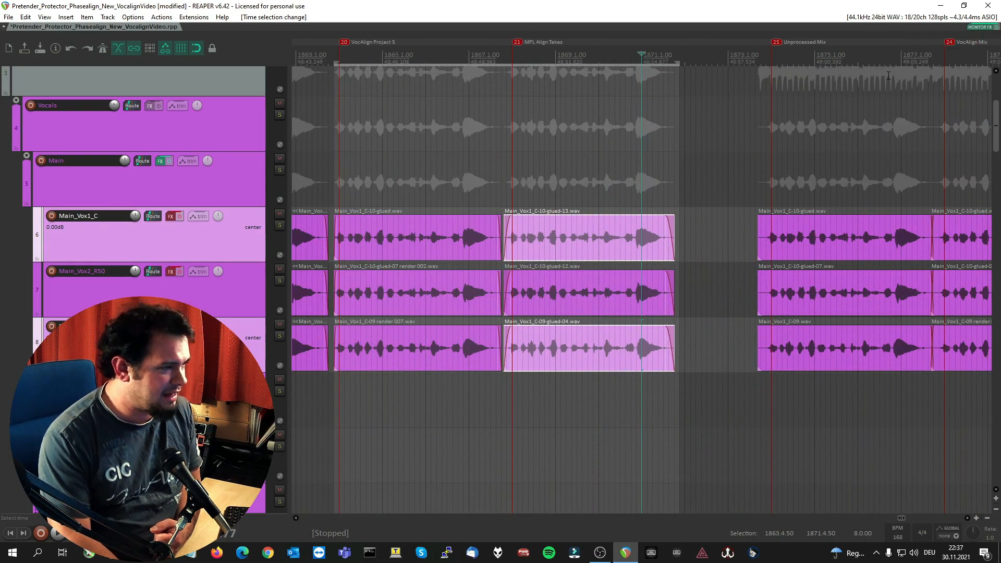
{"action": "scroll", "coordinate": [512, 56], "scroll_direction": "up", "scroll_amount": 3}
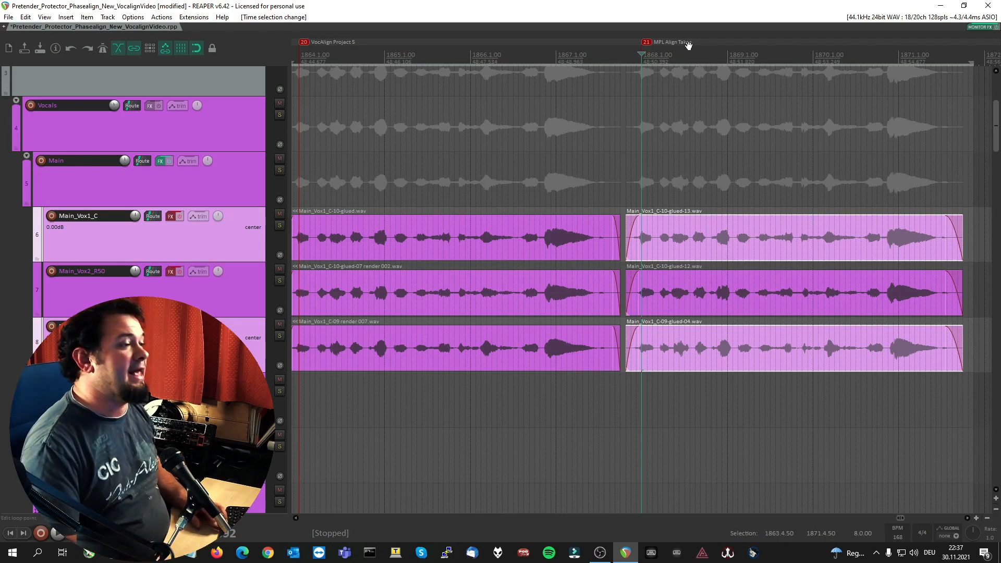
{"action": "scroll", "coordinate": [684, 51], "scroll_direction": "down", "scroll_amount": 5}
{"action": "scroll", "coordinate": [721, 58], "scroll_direction": "up", "scroll_amount": 6}
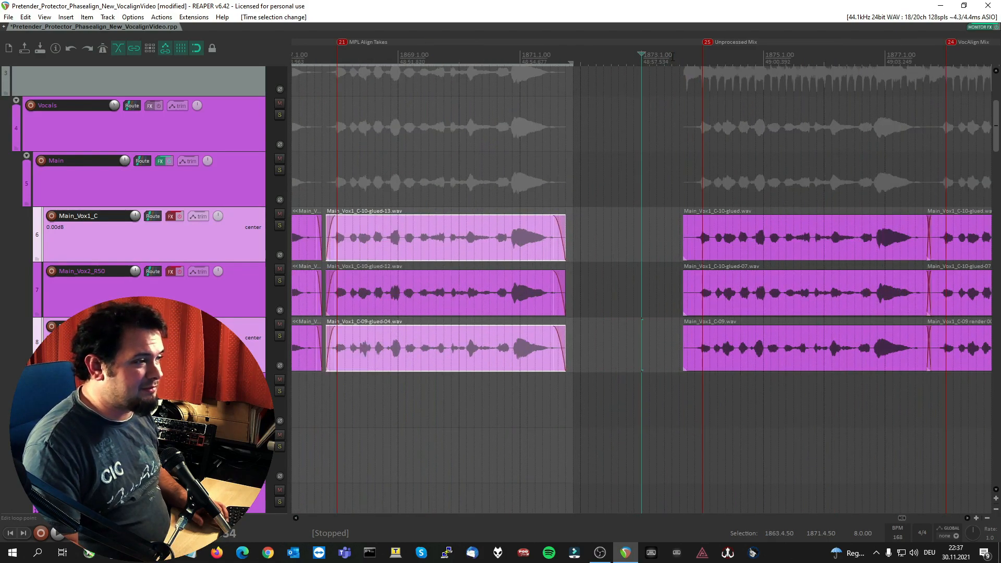
{"action": "left_click", "coordinate": [672, 56]}
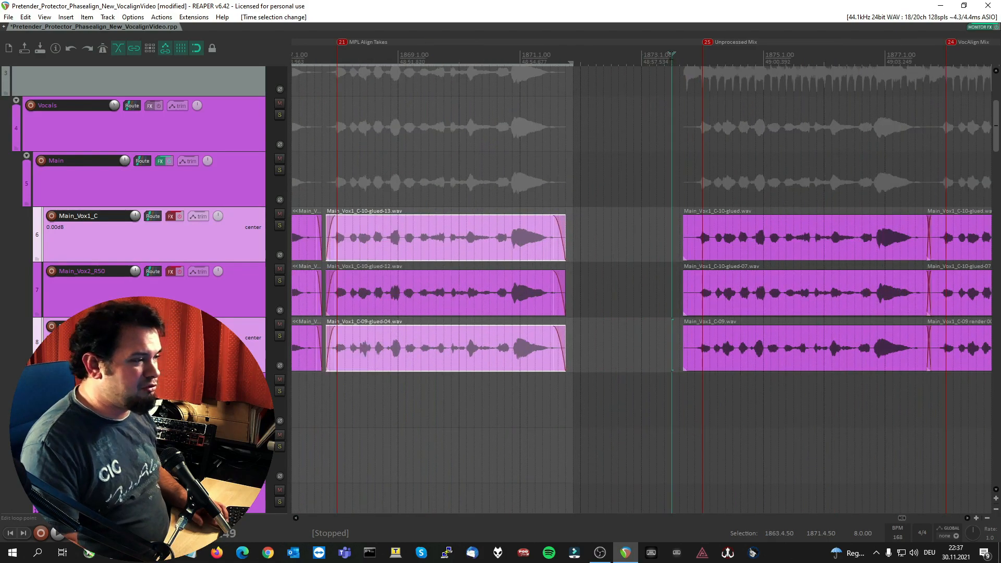
{"action": "left_click", "coordinate": [641, 56]}
{"action": "scroll", "coordinate": [664, 52], "scroll_direction": "down", "scroll_amount": 3}
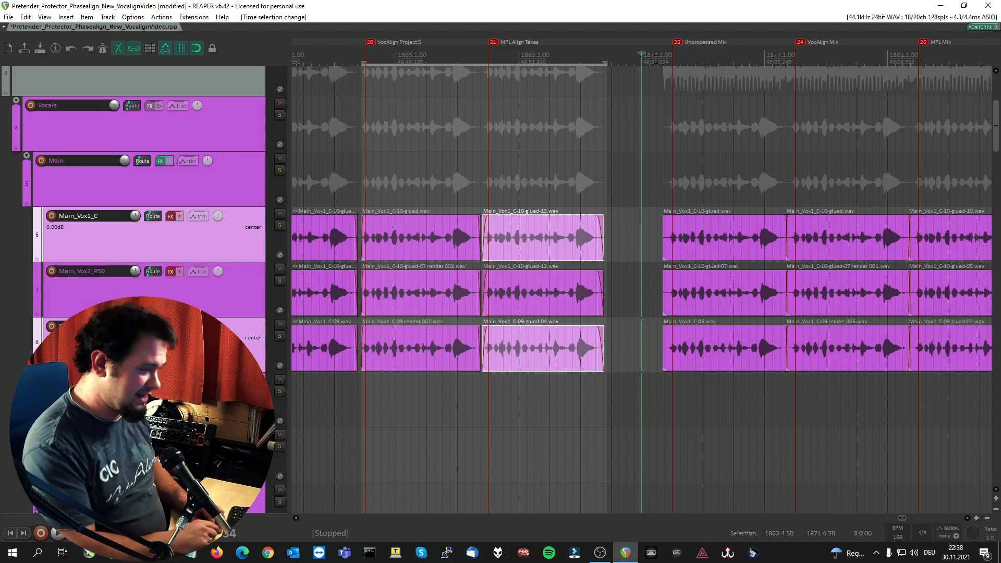
{"action": "key", "text": "space"}
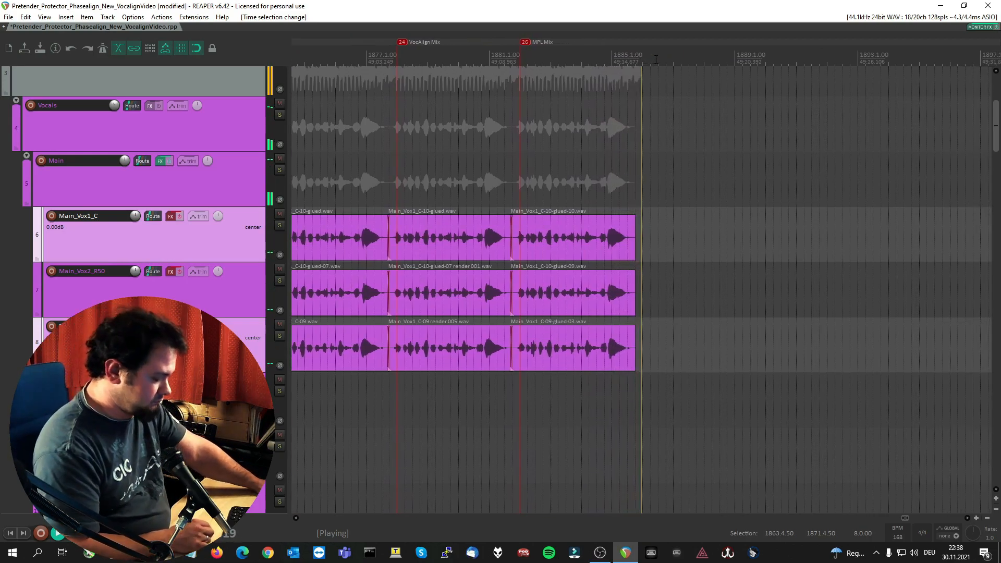
{"action": "key", "text": "space"}
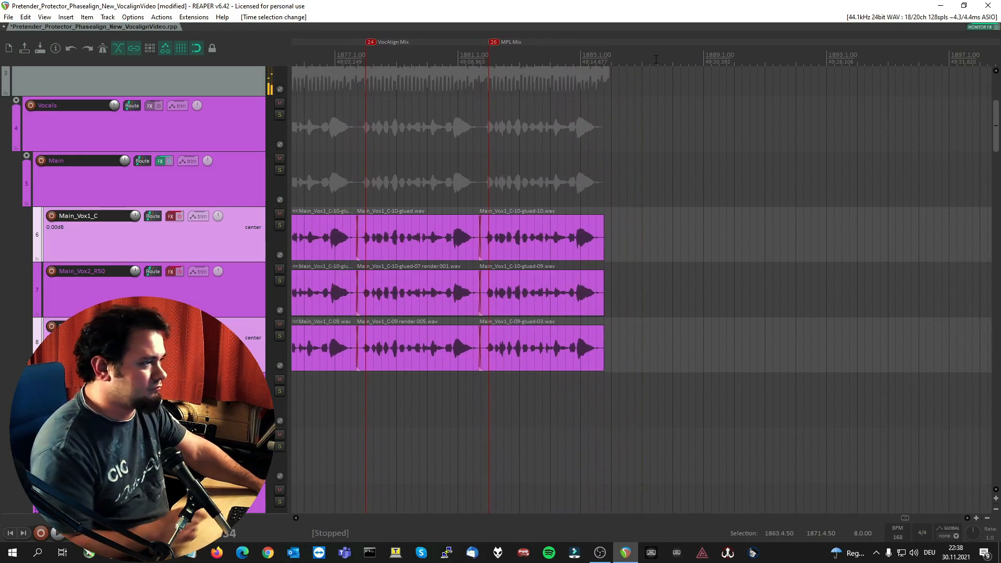